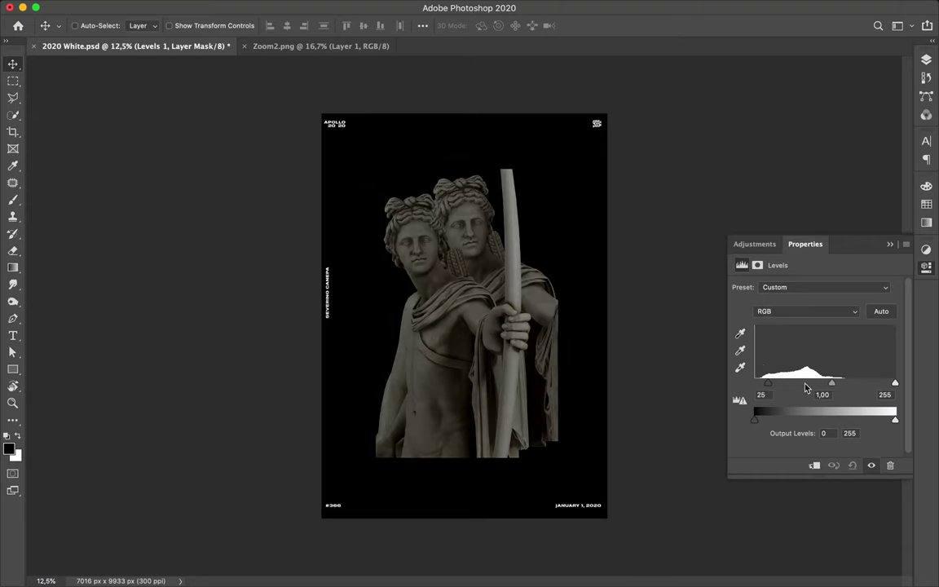
Step: Add a Hue/Saturation adjustment that tints the statue a lighter blue-grey
key(F7)
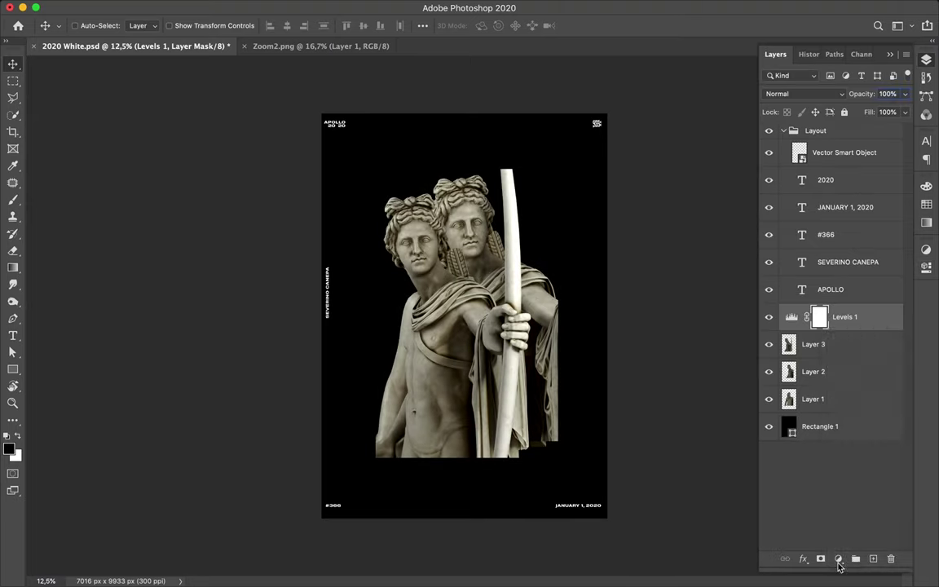
click(839, 558)
click(897, 442)
mouse_move(815, 334)
mouse_down()
mouse_move(874, 369)
mouse_move(887, 367)
mouse_up()
mouse_move(814, 385)
mouse_down()
mouse_move(801, 383)
mouse_move(870, 383)
mouse_up()
Step: Merge copies of the adjustment layers into statue Layers 2, 1 and 3
key(F7)
shift+click(845, 344)
drag(845, 344, 857, 489)
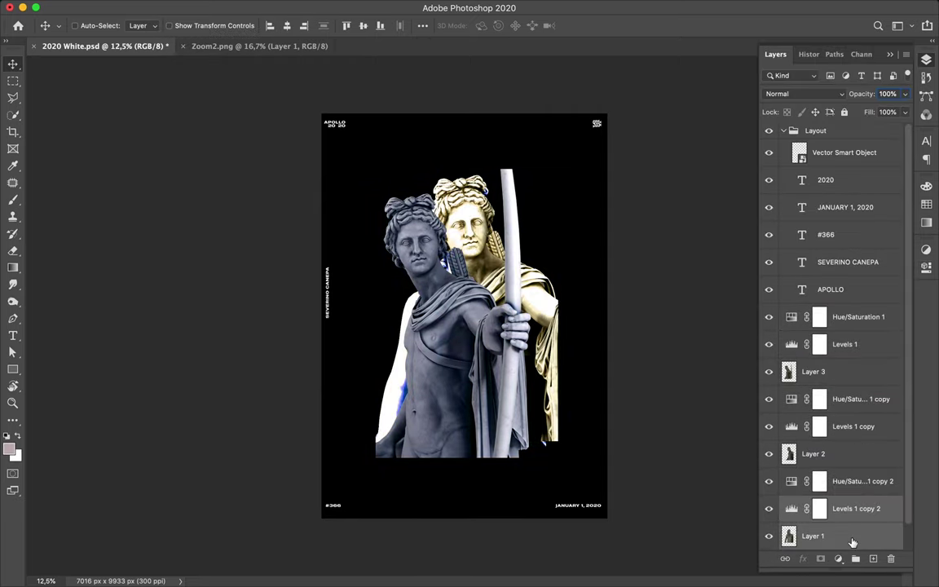
key(super+e)
shift+click(857, 440)
key(super+e)
click(848, 371)
shift+click(848, 317)
key(super+e)
Step: Fill the background rectangle, Rectangle 1, with dark navy
click(419, 416)
key(a)
click(584, 314)
click(194, 25)
click(123, 96)
Step: Zoom in and nudge the front statue slightly down on the poster
key(v)
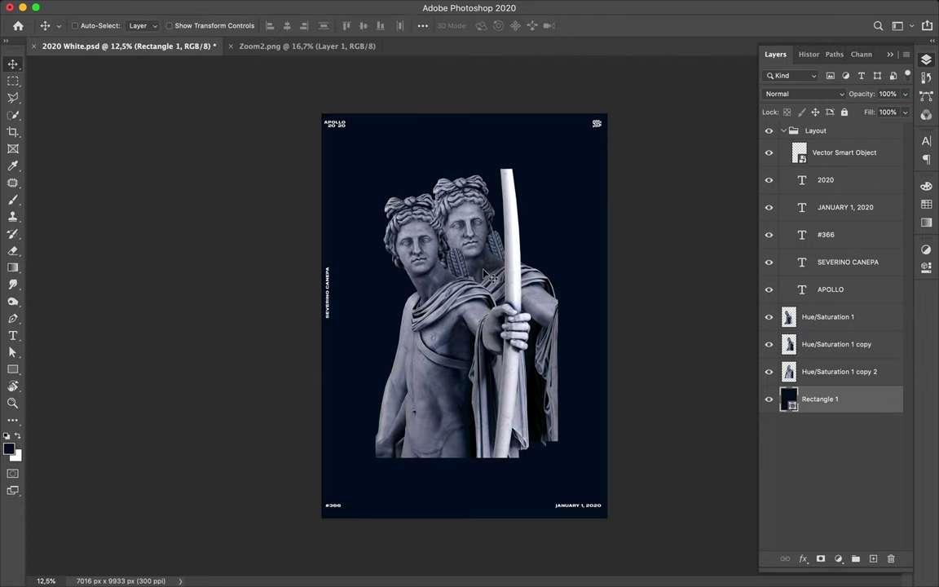
key(super+plus)
super+click(493, 271)
mouse_move(494, 272)
mouse_down()
mouse_move(490, 261)
mouse_move(482, 295)
mouse_up()
Step: Turn a pen-path slice of the front statue into its own layer and shift it up-left
key(p)
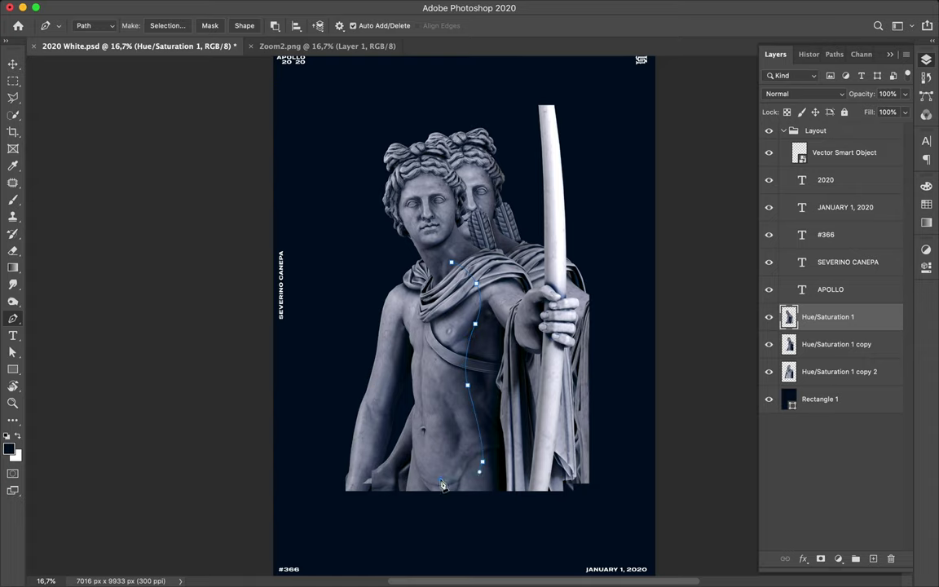
click(167, 25)
key(Return)
key(super+j)
key(v)
drag(456, 359, 412, 245)
Step: Fill the slice's outline with grey on a new layer beneath it
super+click(789, 317)
click(844, 344)
key(super+j)
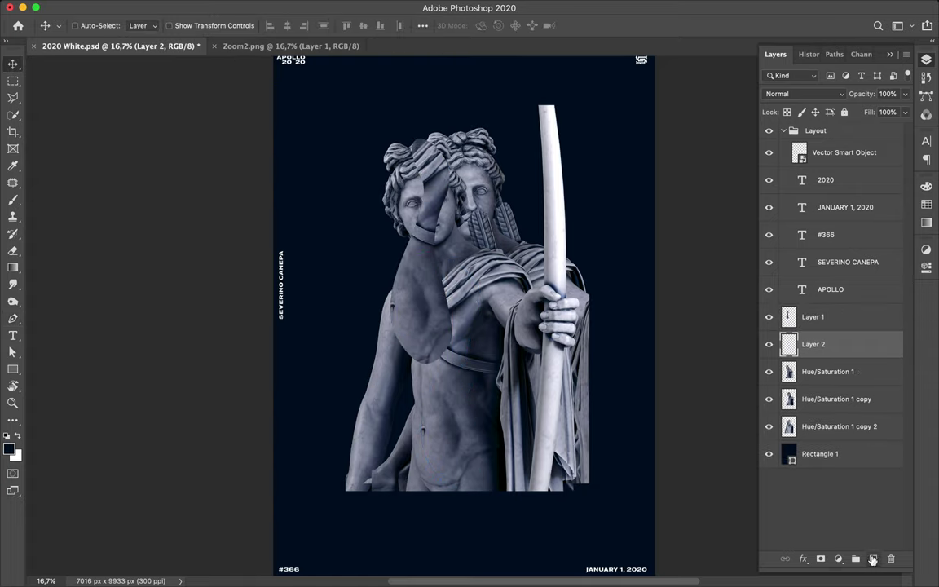
key(alt+BackSpace)
key(super+d)
Step: Blur the grey shadow with a Gaussian Blur of radius 82.5
click(308, 9)
click(538, 224)
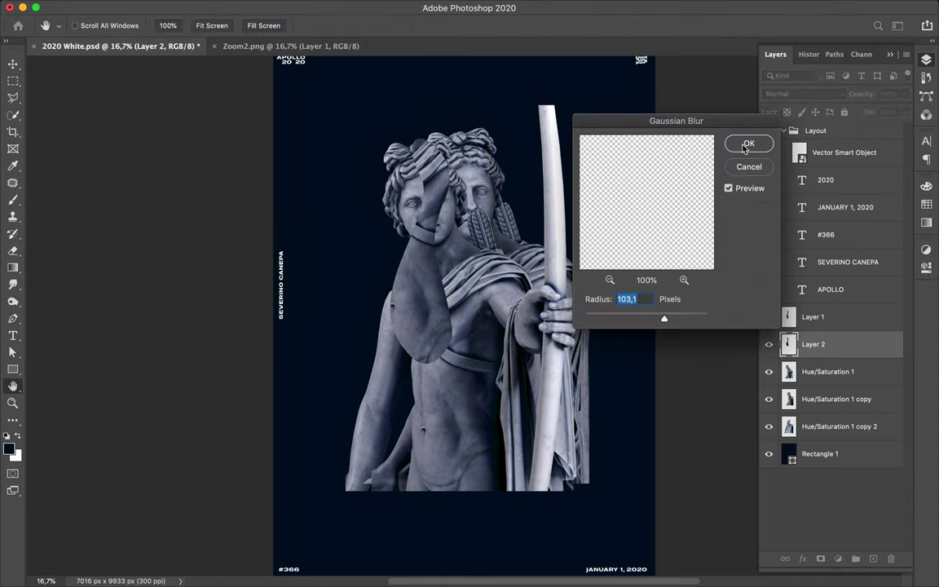
drag(664, 318, 661, 319)
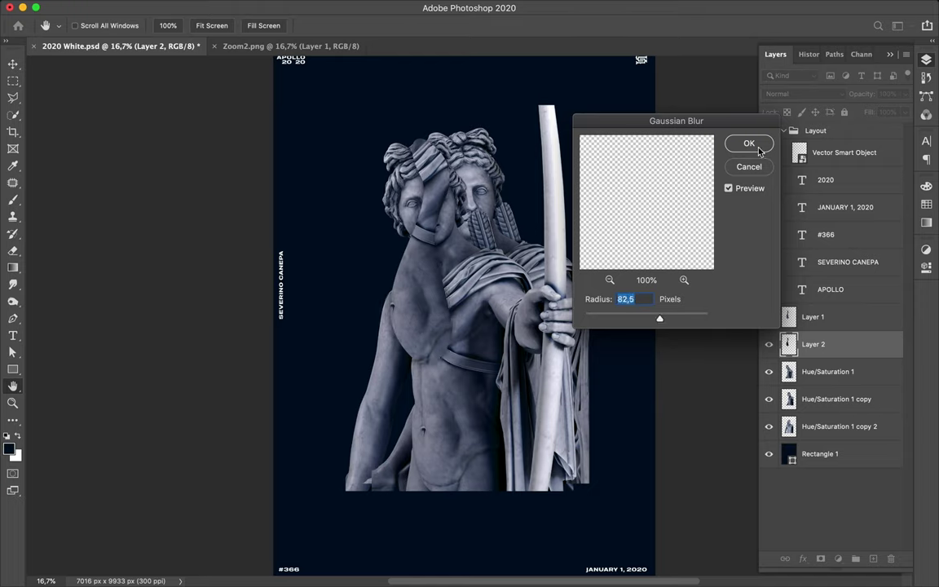
click(759, 148)
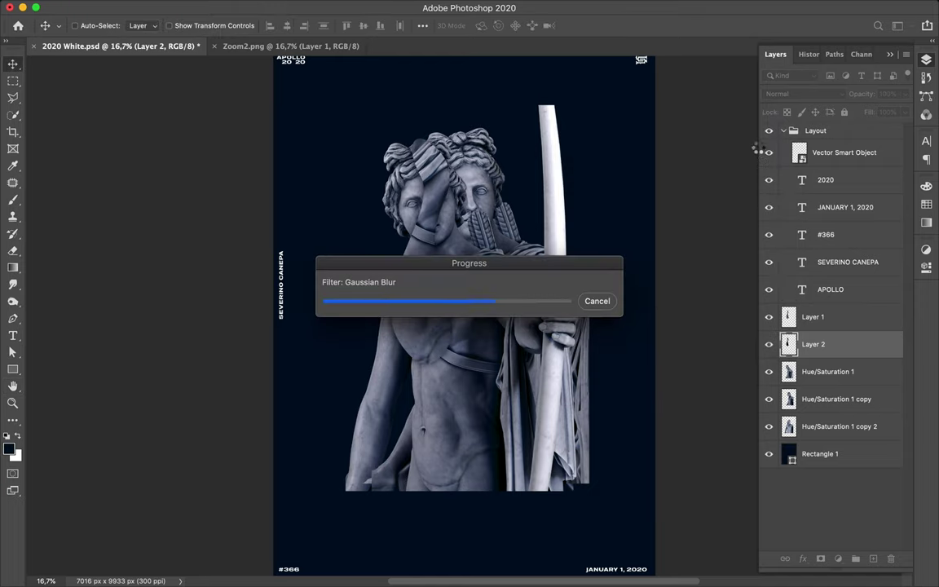
Step: Move the front statue right and down, and trace a pen path down another statue's face
drag(495, 299, 549, 331)
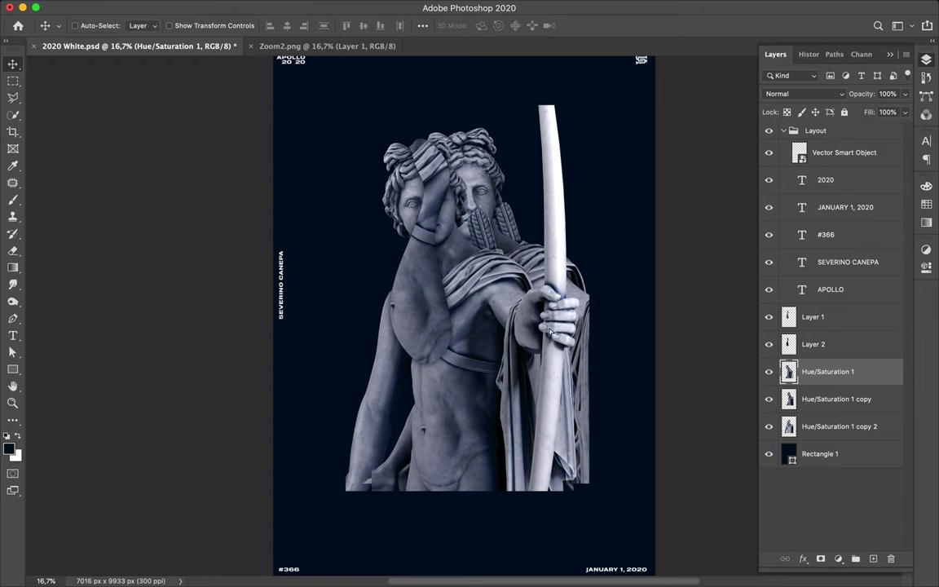
key(p)
click(503, 218)
click(496, 257)
click(510, 269)
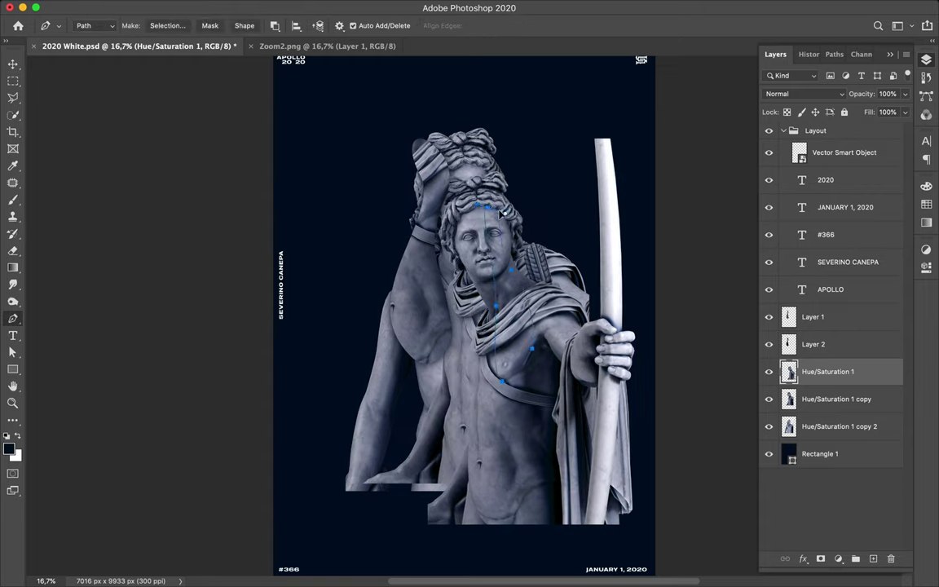
Step: Copy the face strip selection to a new layer and shift it left
click(167, 25)
click(539, 232)
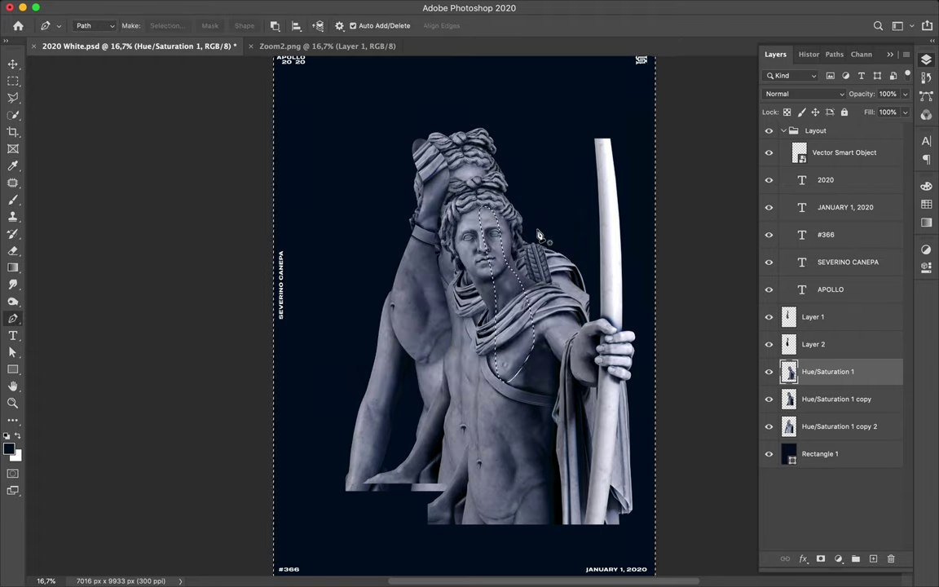
key(ctrl+j)
key(v)
drag(539, 232, 505, 237)
Step: Make a filled shadow layer from the face strip outline and blur it
click(840, 398)
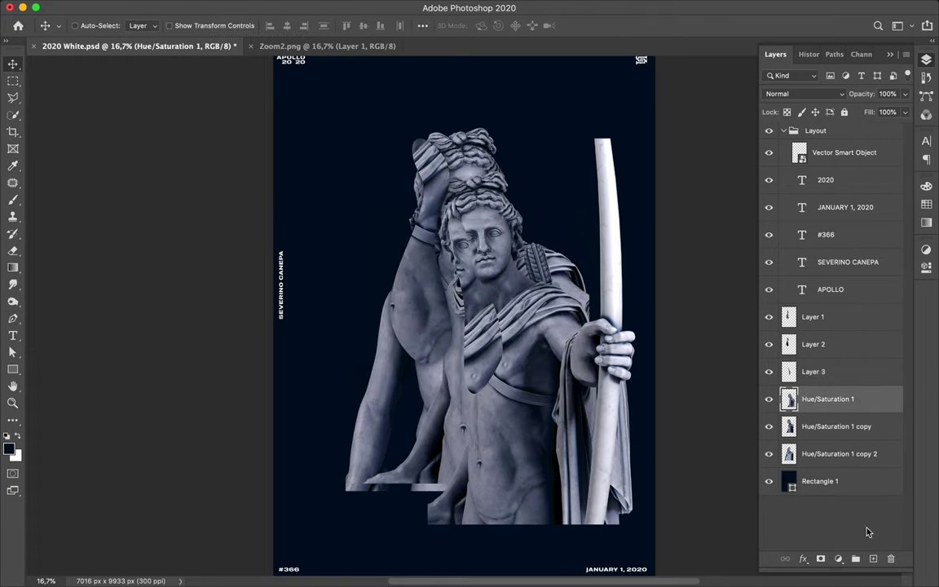
ctrl+click(789, 372)
key(ctrl+shift+alt+n)
key(b)
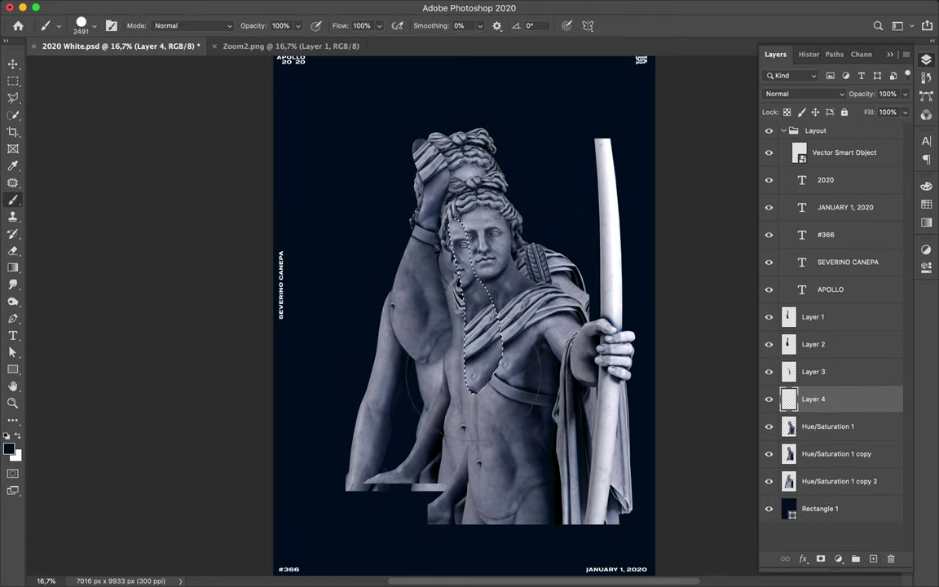
key(m)
key(ctrl+d)
click(305, 7)
click(326, 21)
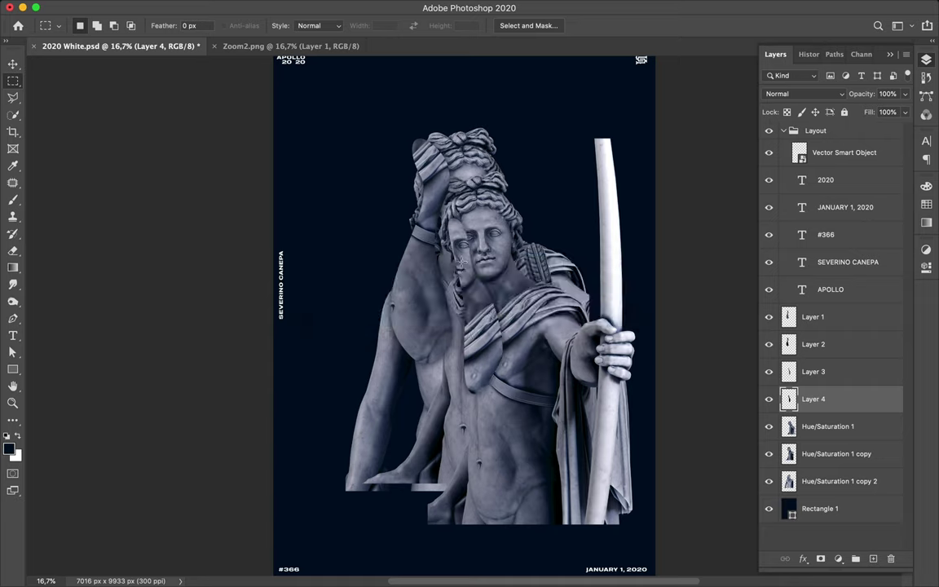
Step: Hide Hue/Saturation 1 and move its copy statue to the lower right
key(v)
click(769, 426)
click(836, 454)
drag(599, 359, 649, 380)
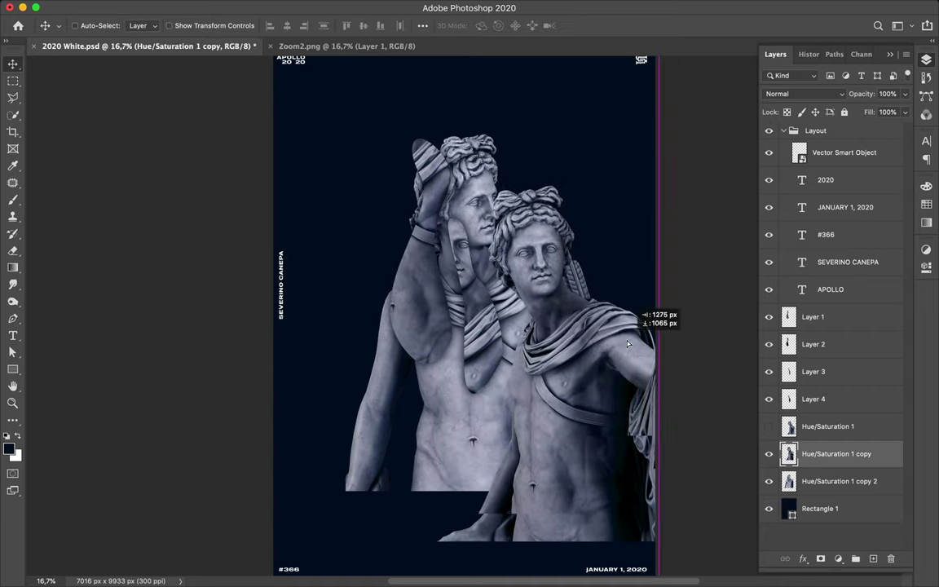
Step: Copy a square chunk of the second statue to a new layer and move it left
key(m)
key(ctrl+j)
key(v)
drag(549, 377, 390, 358)
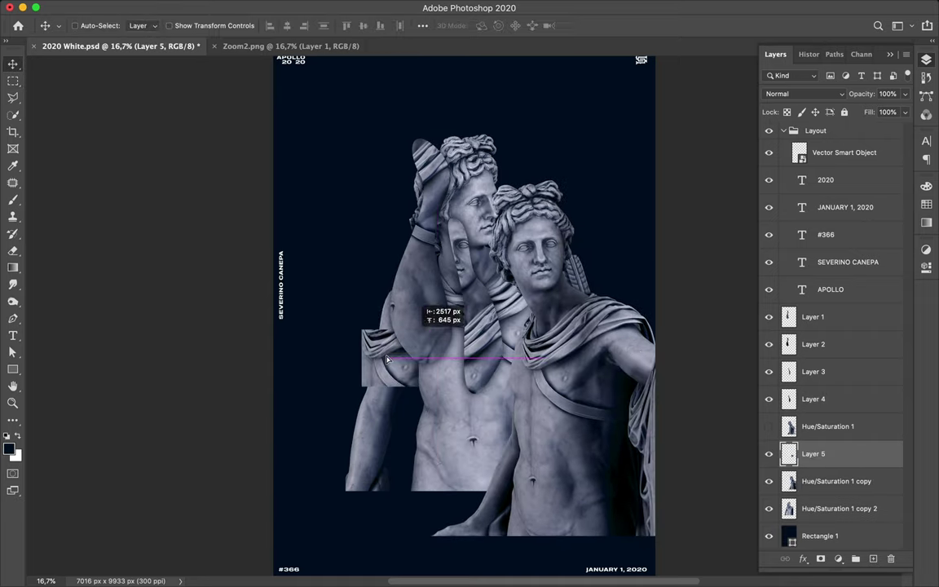
Step: Give the square chunk a shadow and reapply the Gaussian Blur to it with Ctrl+F
key(b)
key(v)
key(m)
key(v)
click(424, 6)
key(Escape)
key(ctrl+f)
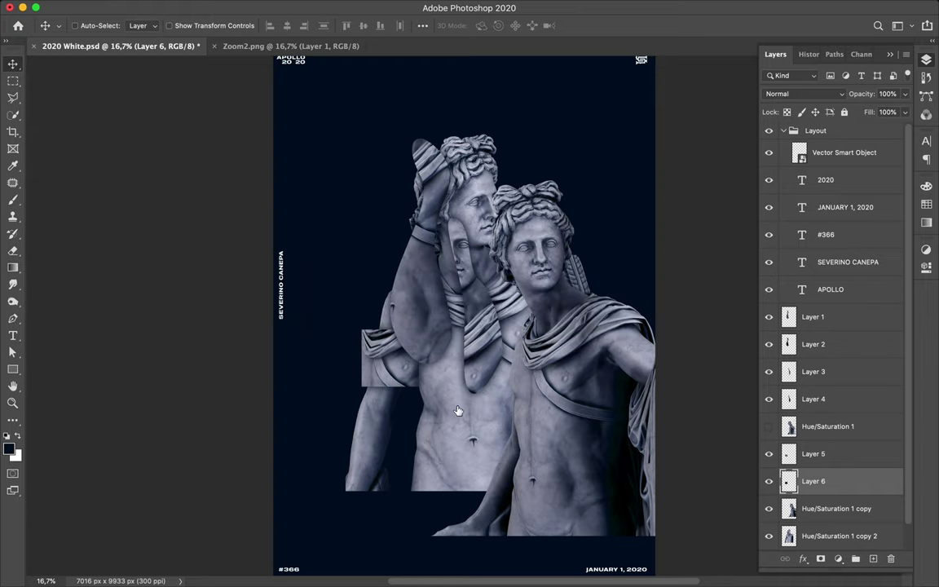
scroll(458, 412, right, 2)
Step: Pen-path a curved slice across the chest and shoulder, and copy it to a new layer
key(p)
click(500, 360)
click(563, 323)
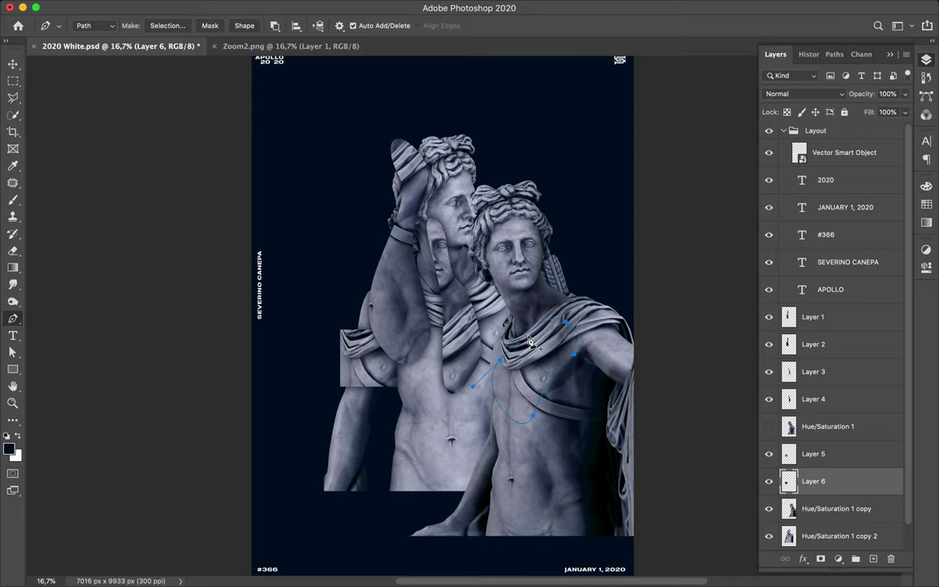
click(175, 28)
key(Return)
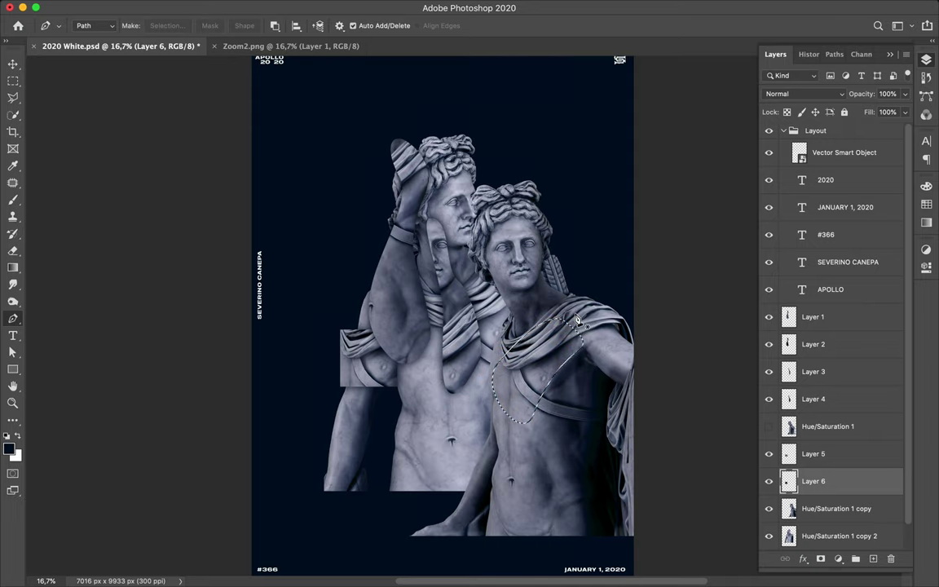
key(v)
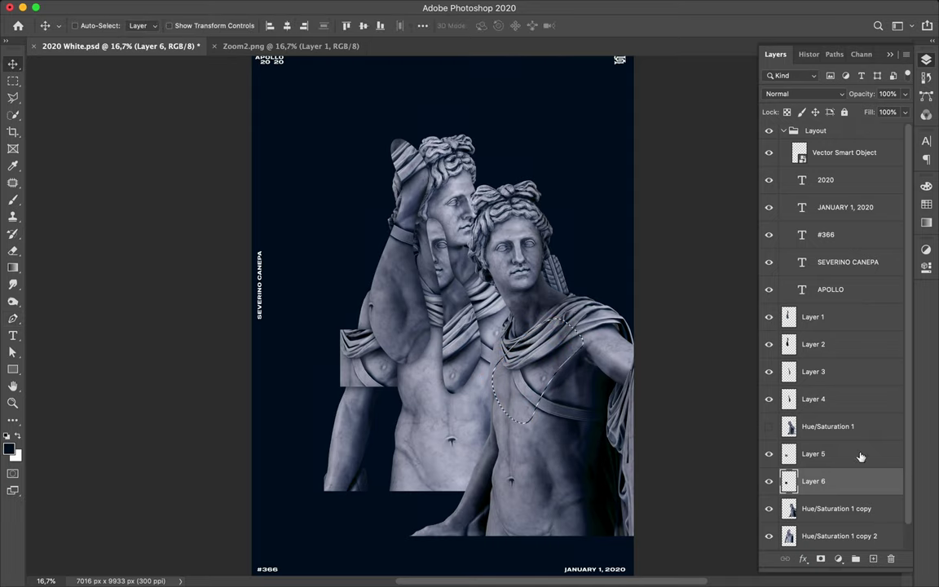
click(837, 508)
key(ctrl+j)
key(ctrl+j)
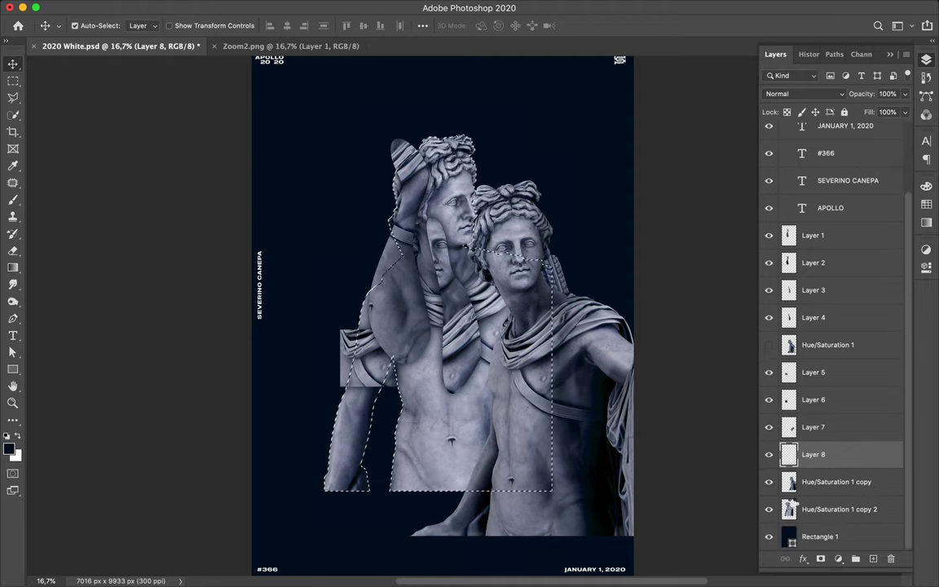
Step: Fill a shadow layer in the chest slice's outline and blur it
key(b)
key(m)
key(ctrl+d)
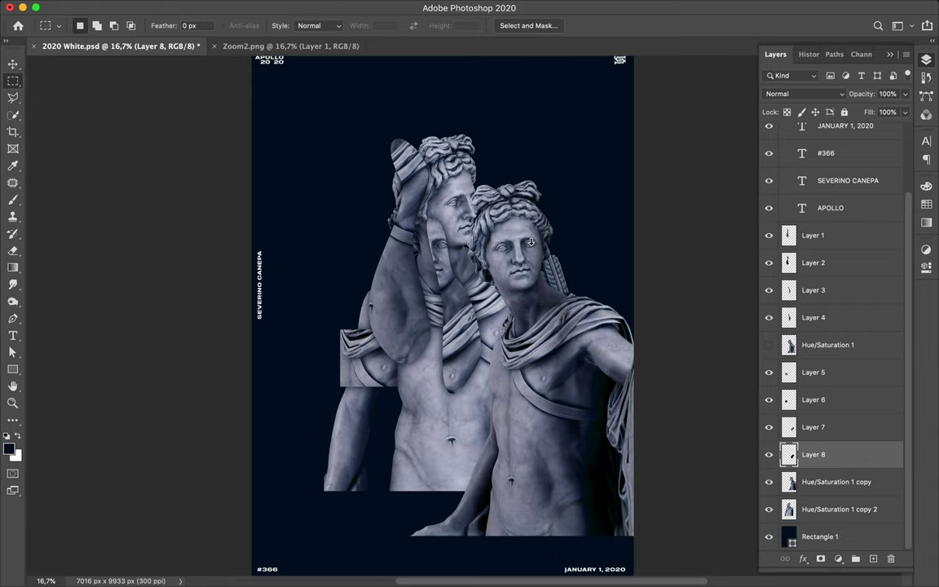
click(295, 7)
click(335, 40)
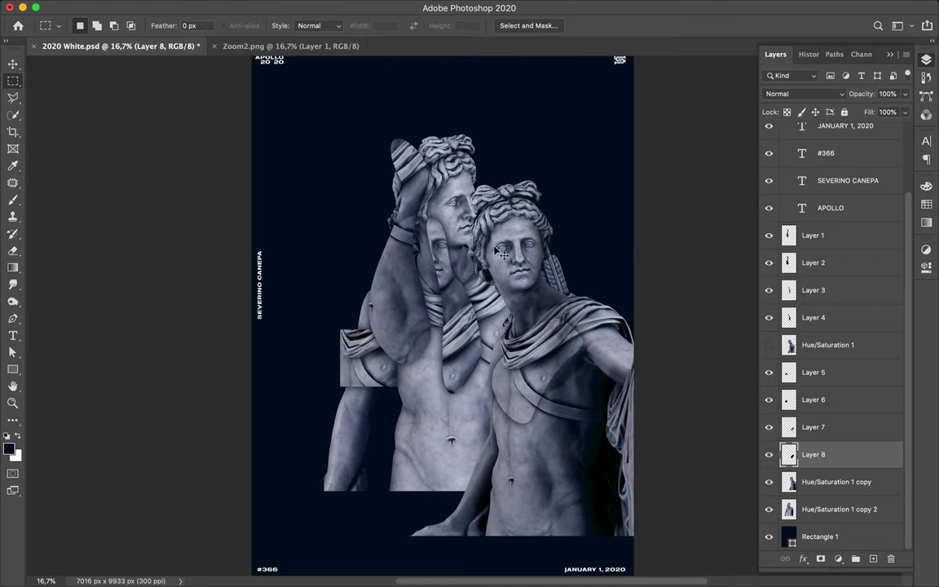
Step: Start a curved pen path across the statue's face
key(v)
key(alt+bracketleft)
key(p)
click(562, 259)
drag(532, 294, 512, 274)
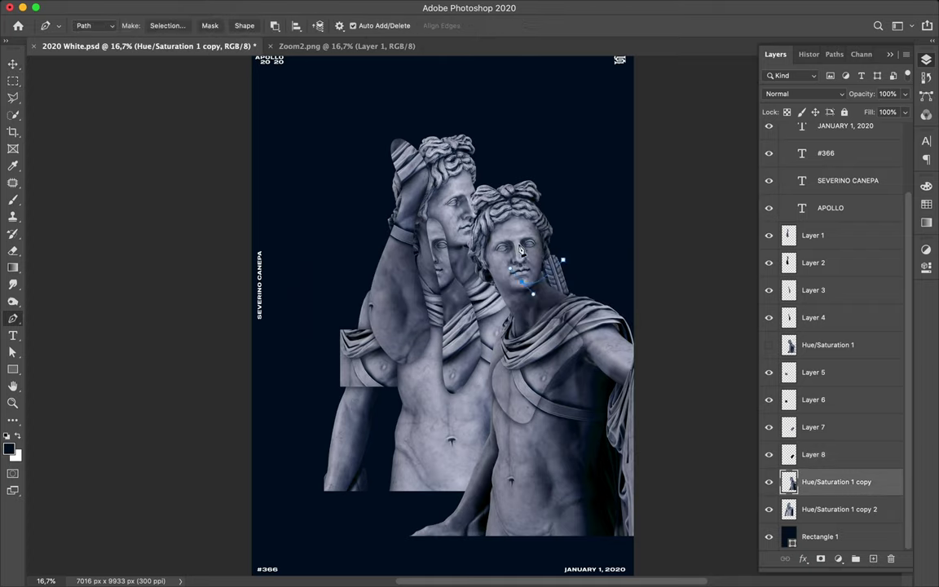
Step: Close the face pen path and copy the face slice to its own layer
click(500, 209)
drag(566, 213, 605, 252)
click(564, 261)
click(167, 25)
click(541, 236)
key(ctrl+j)
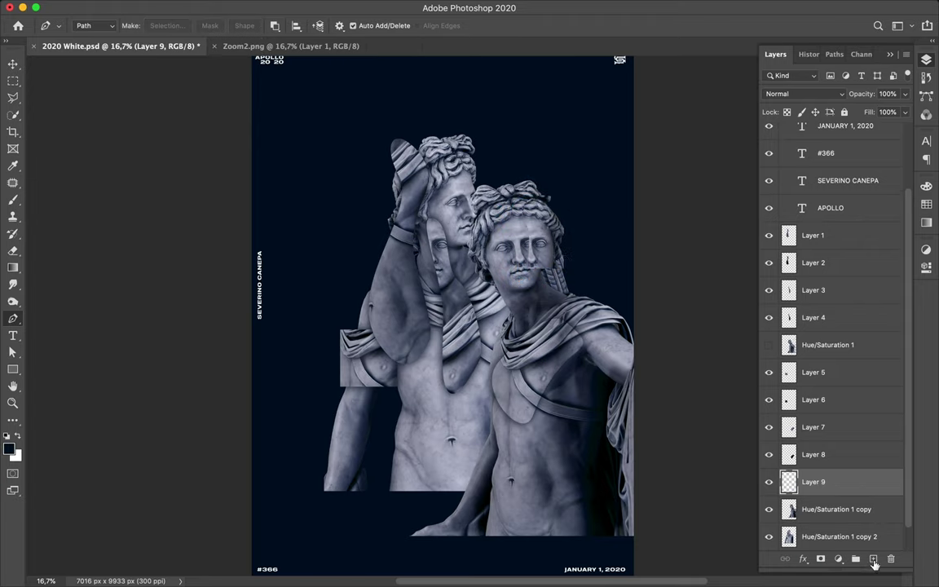
Step: Add a filled, blurred shadow layer, Layer 10, for the face slice
key(ctrl+j)
key(b)
key(m)
click(296, 2)
click(333, 20)
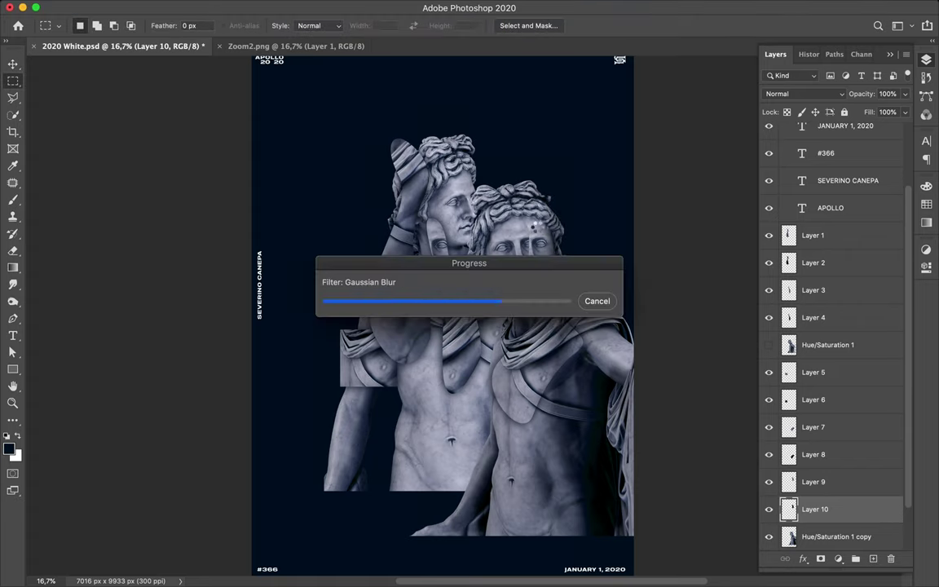
Step: Shift the face slice and its shadow, then undo a trial restack above Layer 1
key(v)
shift+click(814, 482)
drag(456, 196, 419, 95)
drag(814, 489, 814, 237)
click(827, 288)
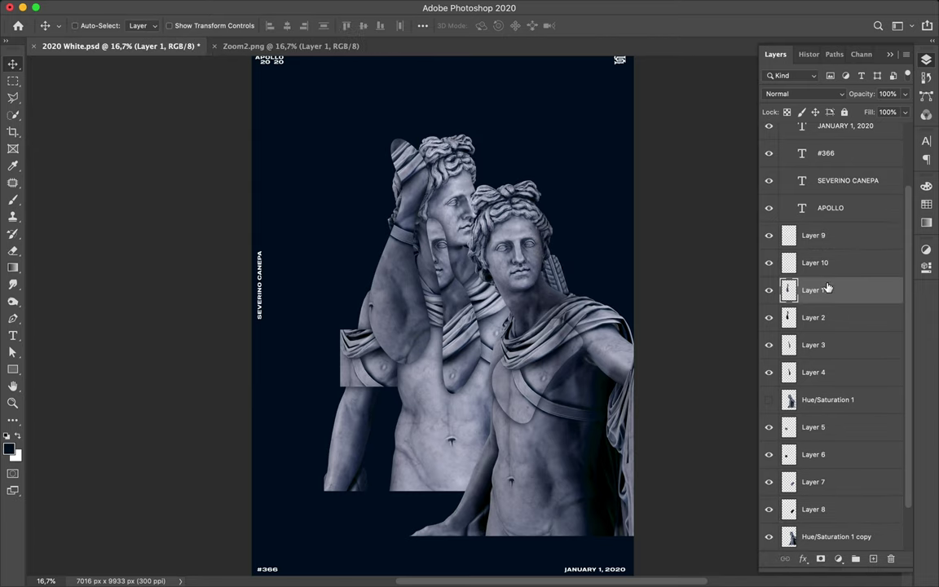
key(ctrl+z)
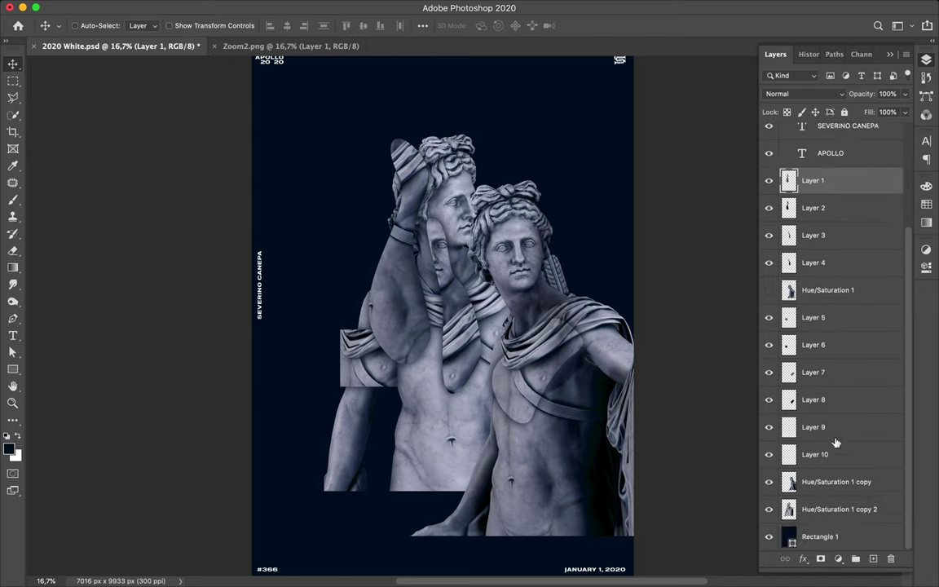
Step: Move head-slice Layers 9 and 10 left and down, and bring them to the front
click(799, 430)
shift+click(827, 455)
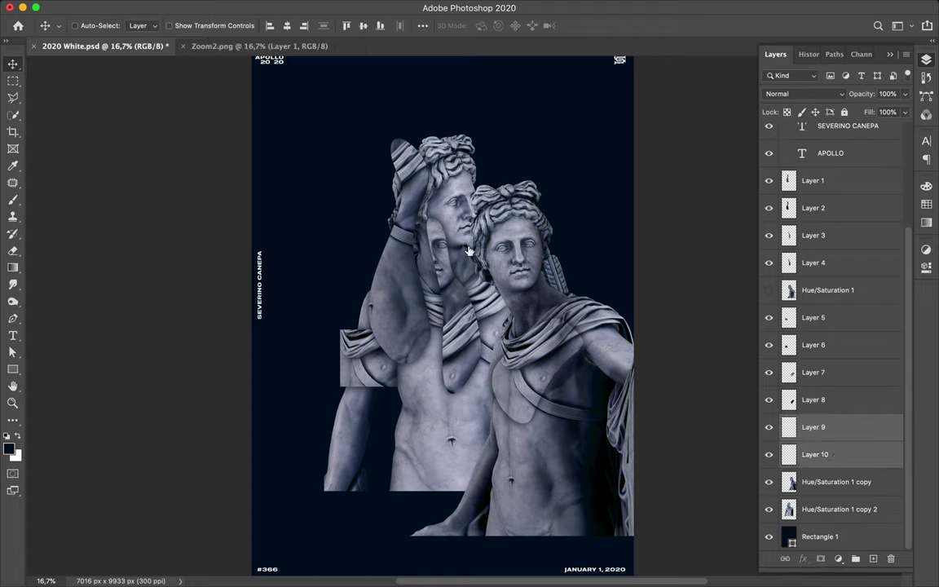
mouse_move(531, 171)
mouse_down()
mouse_move(504, 200)
mouse_move(442, 187)
mouse_up()
key(ctrl+shift+bracketright)
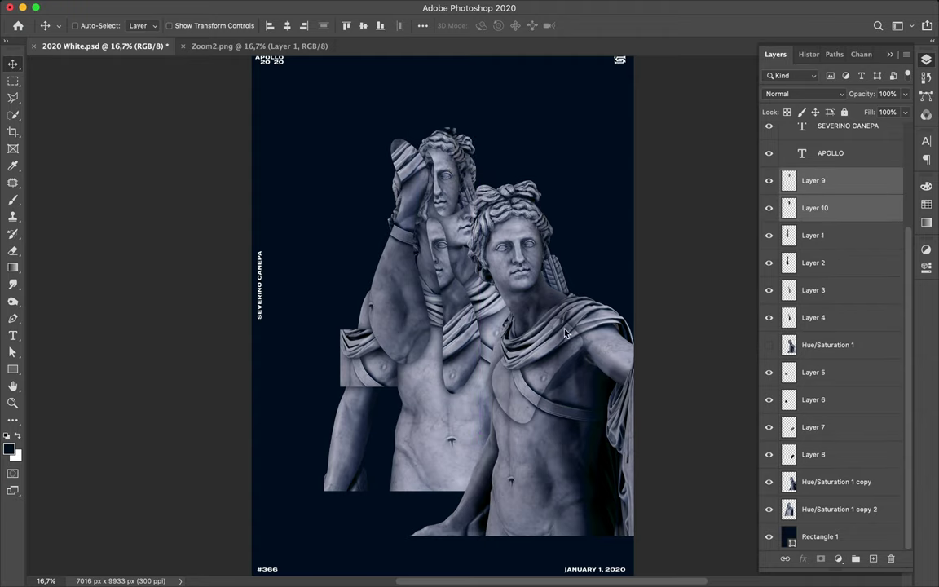
Step: Merge each slice layer down into its pair, including Layers 10, 4, 6 and 8
click(840, 489)
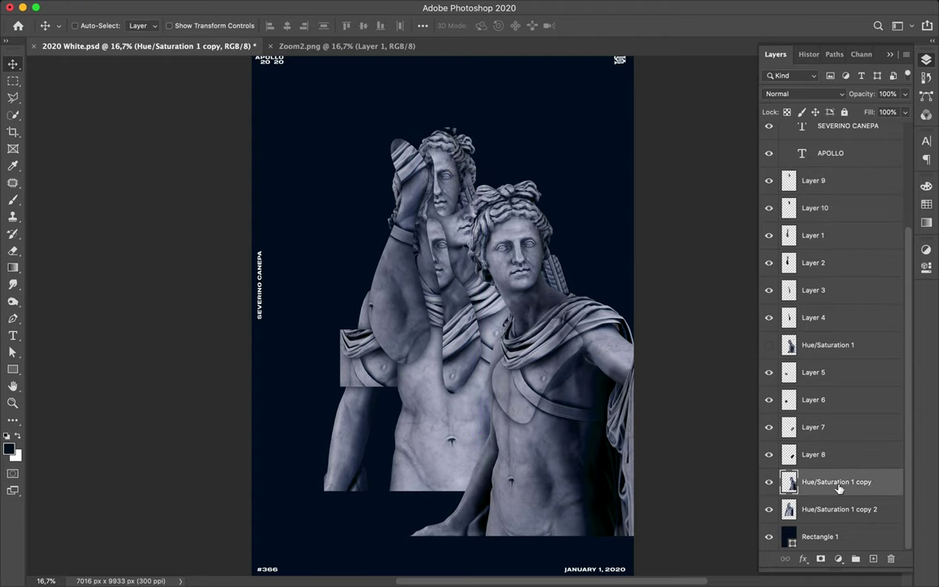
click(826, 181)
shift+click(827, 207)
key(ctrl+e)
shift+click(827, 262)
key(ctrl+e)
click(832, 290)
shift+click(832, 317)
key(ctrl+e)
shift+click(837, 400)
key(ctrl+e)
shift+click(836, 454)
key(ctrl+e)
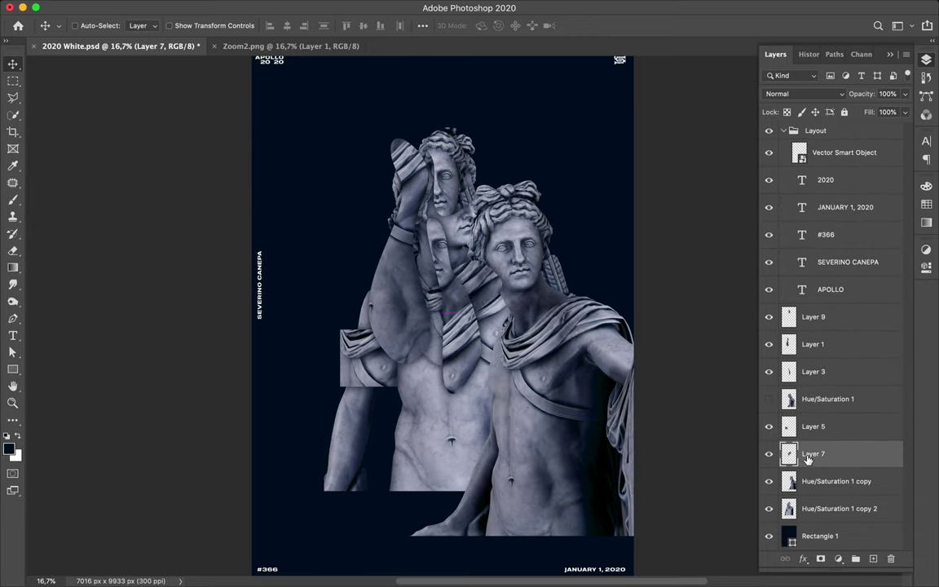
Step: Stack Layer 7 above Layer 1 and Layer 3 above Layer 7, then save
drag(813, 454, 813, 371)
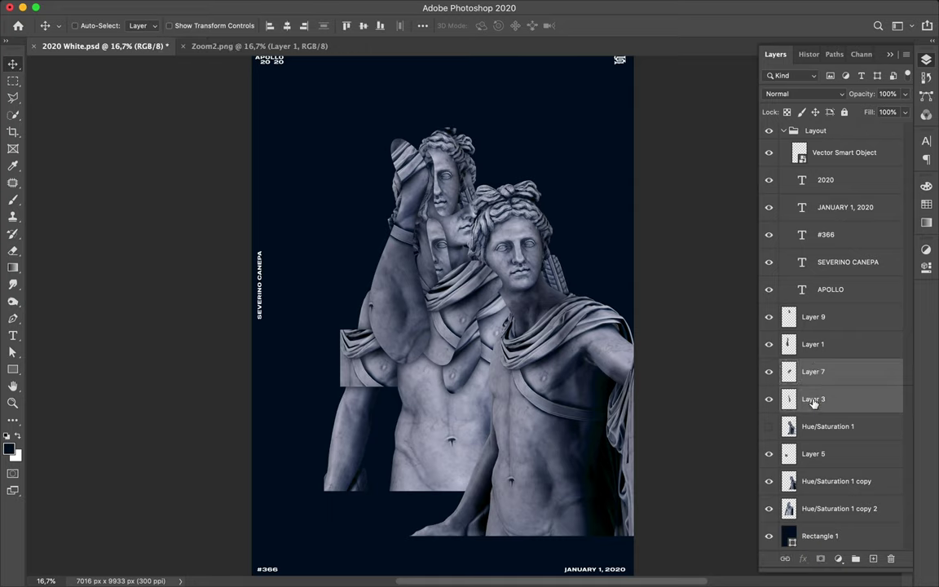
drag(818, 398, 824, 371)
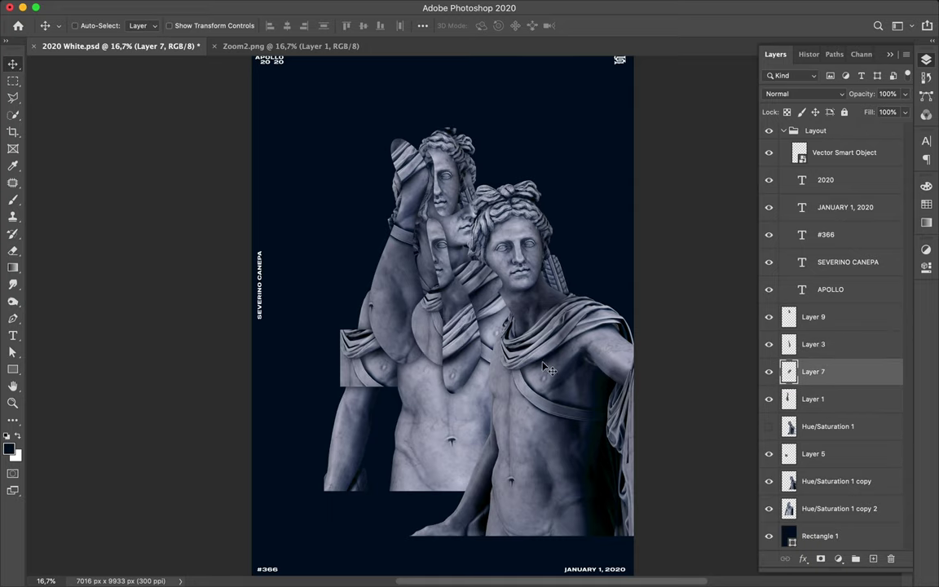
key(ctrl+s)
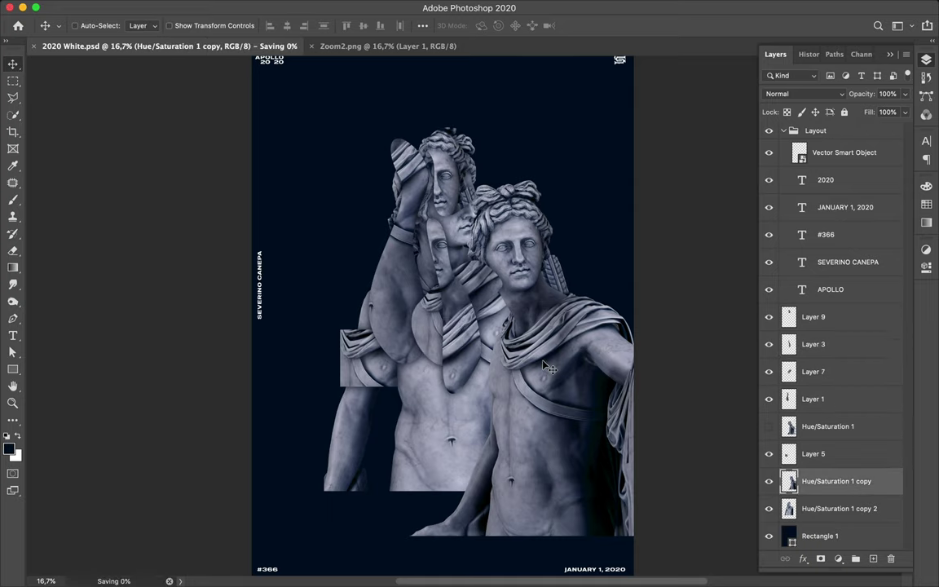
Step: Finish the Pen path around the torso and convert it into a selection
click(14, 81)
drag(14, 81, 44, 92)
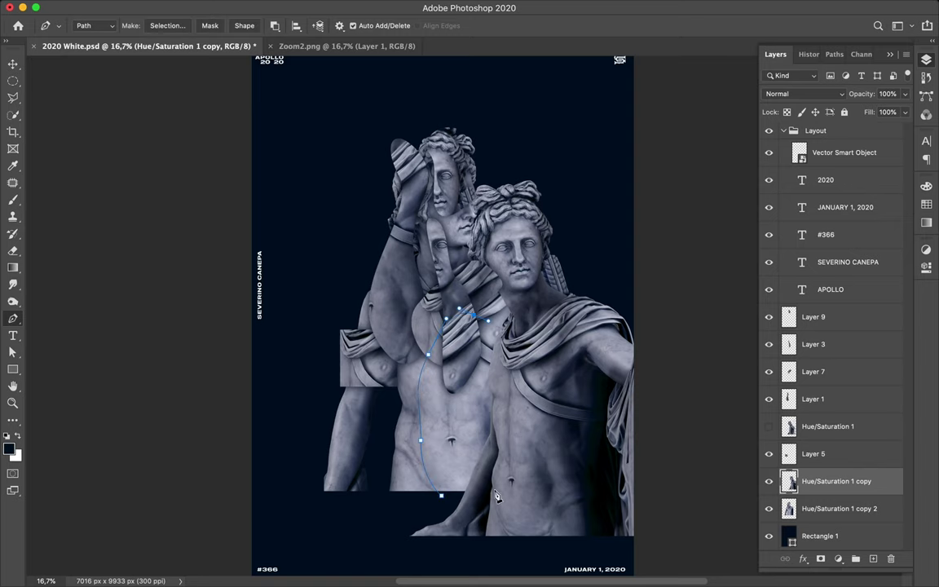
key(a)
click(441, 497)
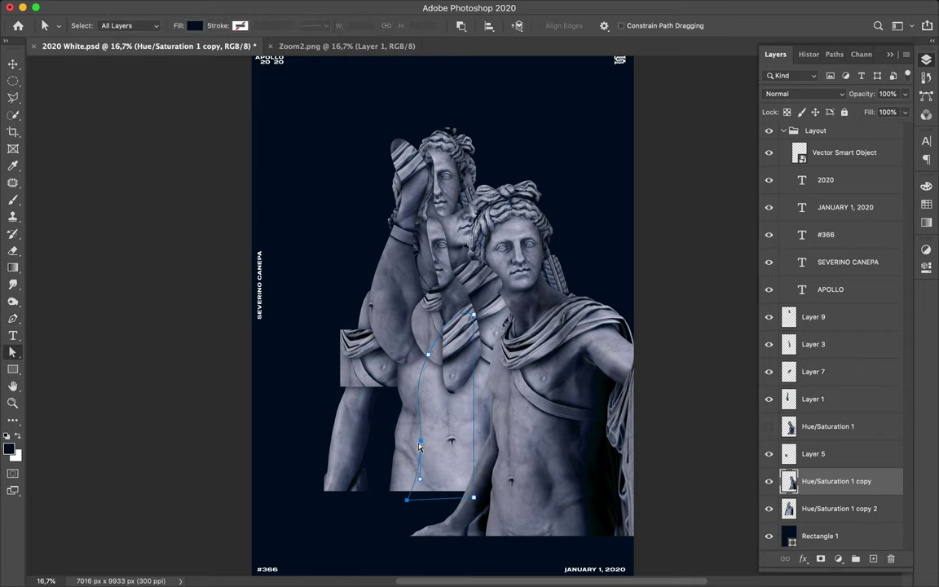
key(p)
right_click(446, 401)
key(Return)
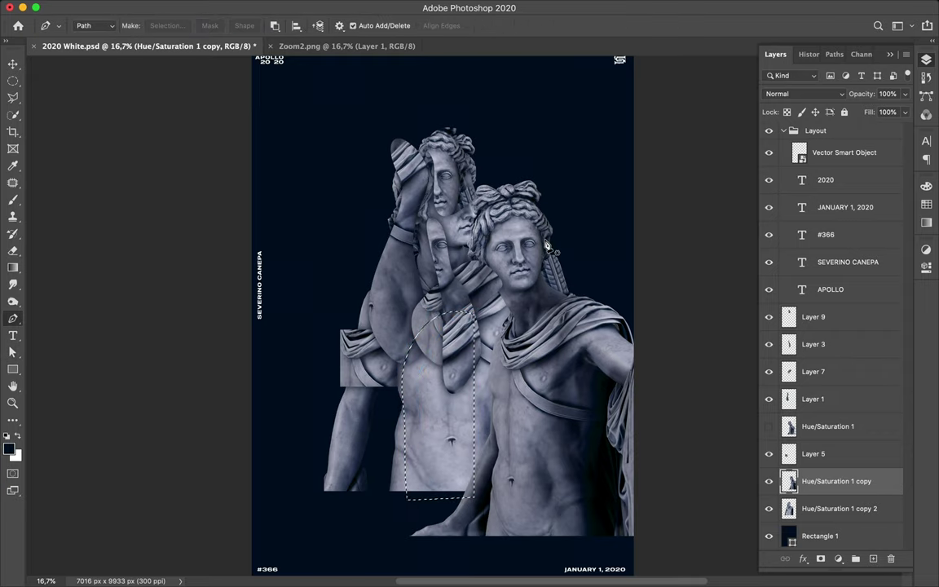
click(830, 508)
Step: Copy the torso slice to its own layer, shift it down-left, and move the back statue up-right
key(ctrl+j)
key(v)
mouse_move(457, 408)
mouse_down()
mouse_move(411, 435)
mouse_move(545, 269)
mouse_up()
key(alt+bracketleft)
Step: Draw a Pen path around the statue's head
key(p)
click(584, 168)
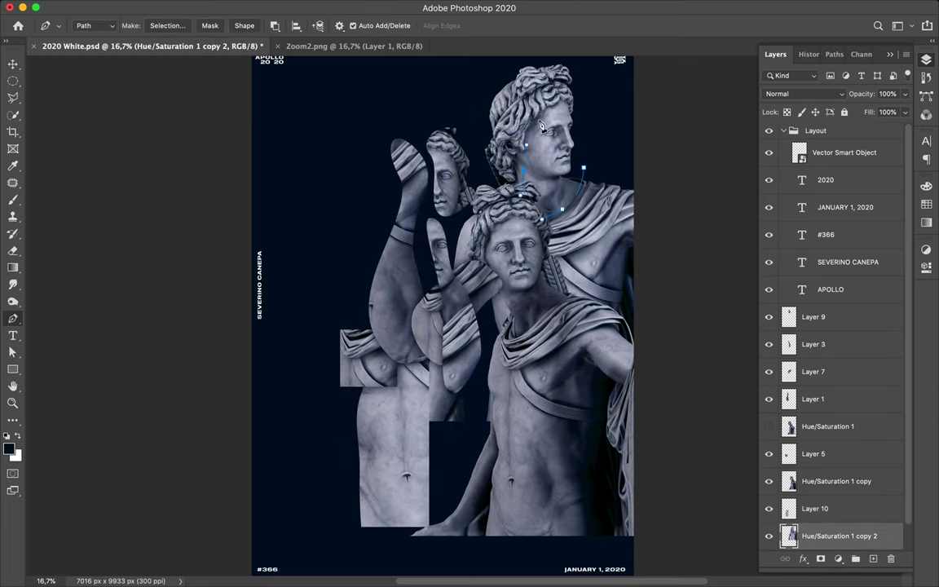
click(579, 124)
Step: Copy the head to a new layer, move it left, and stack it above the slices
key(ctrl+Return)
key(ctrl+j)
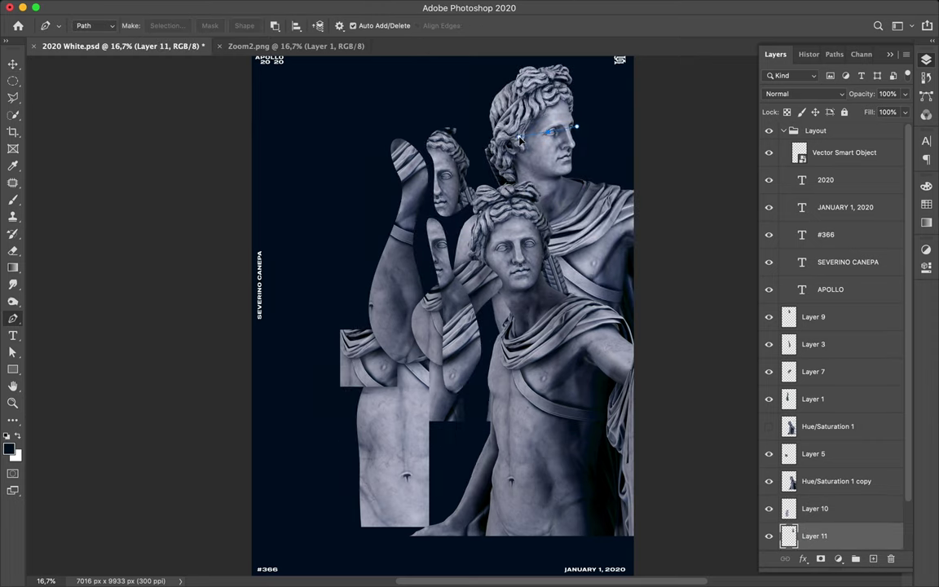
key(v)
drag(551, 142, 468, 167)
drag(814, 536, 813, 303)
Step: Clear the head selection, remove a stray empty layer, and select Layer 10
click(824, 343)
key(ctrl+shift+alt+n)
key(b)
key(m)
key(ctrl+d)
key(Delete)
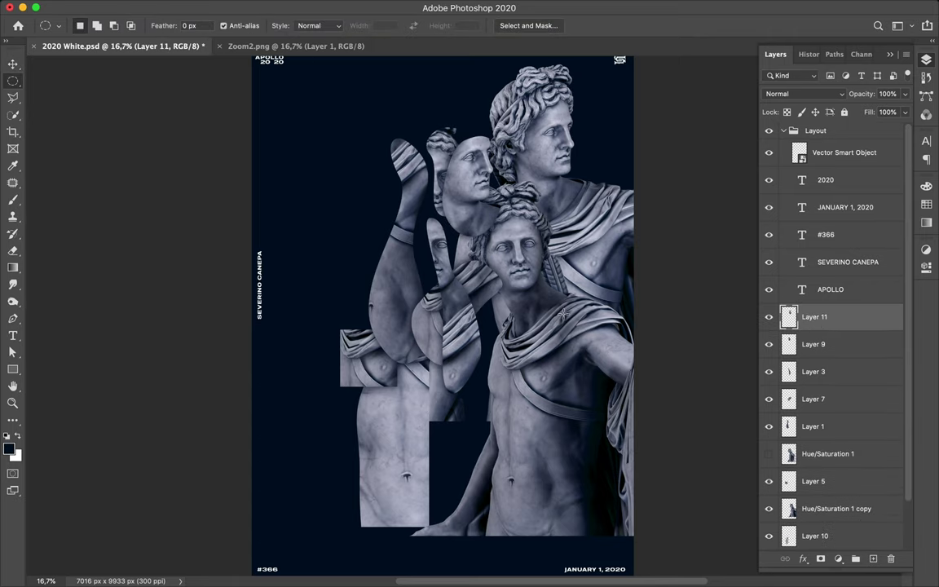
key(v)
scroll(840, 367, down, 2)
click(877, 473)
Step: Discard another empty layer and toggle the front statue's visibility off and on
key(ctrl+shift+alt+n)
key(b)
key(m)
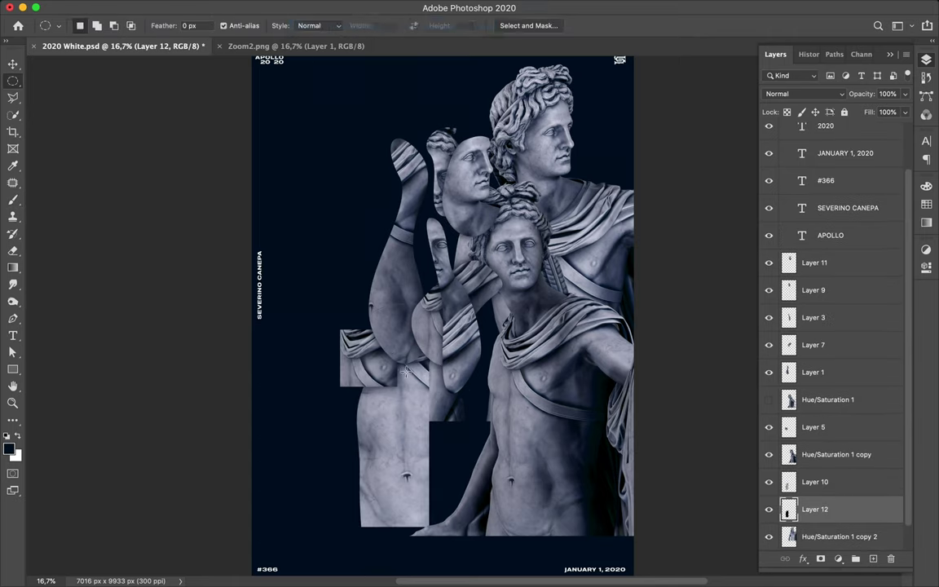
key(v)
key(Delete)
click(836, 454)
click(769, 454)
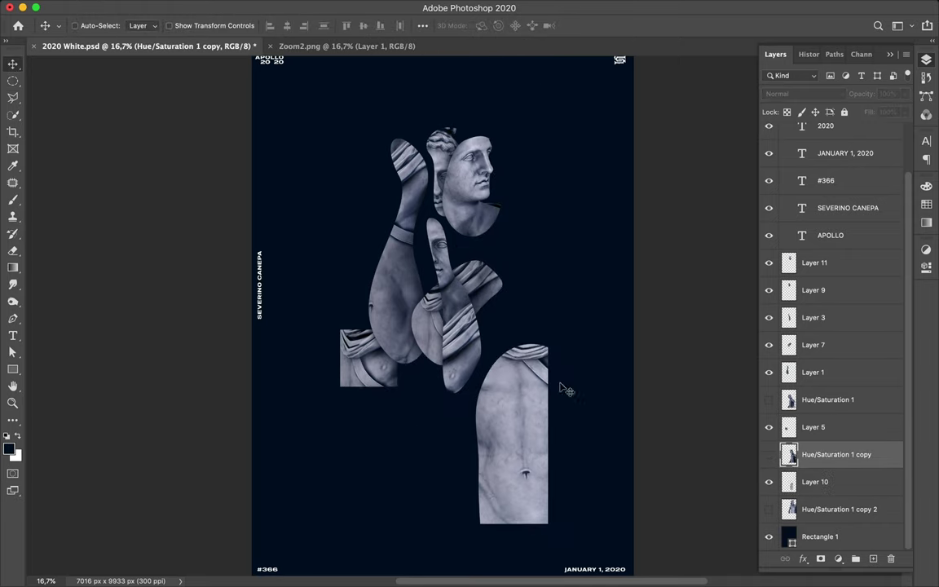
click(769, 454)
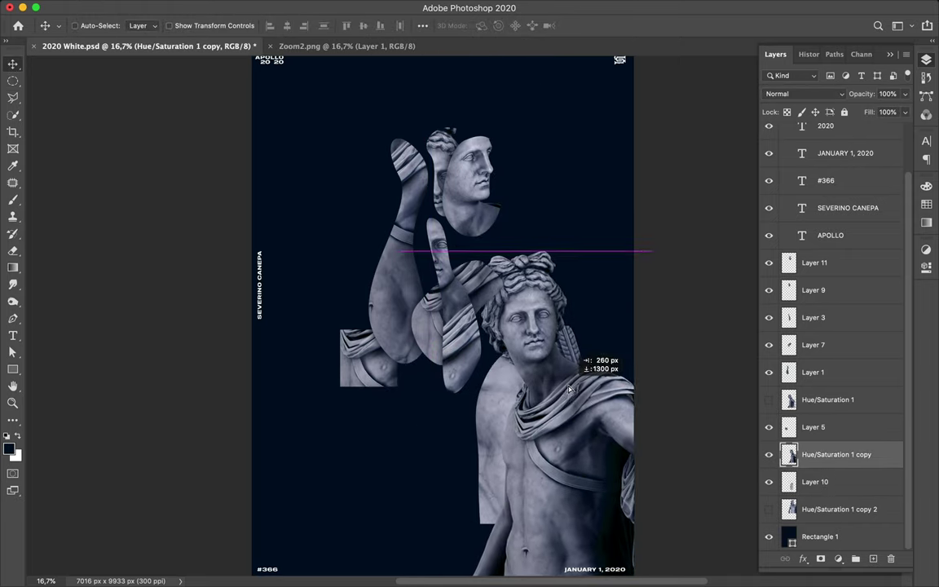
Step: Pen-path the shoulder, copy it to a new layer, and move it up-left
key(p)
click(499, 418)
drag(534, 391, 551, 402)
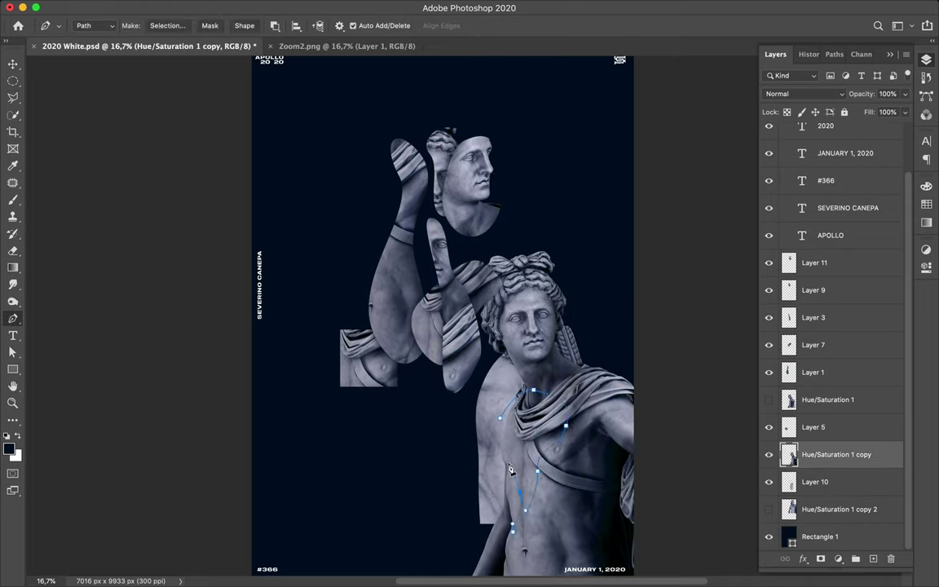
click(167, 26)
key(Return)
key(ctrl+j)
key(v)
drag(296, 331, 189, 229)
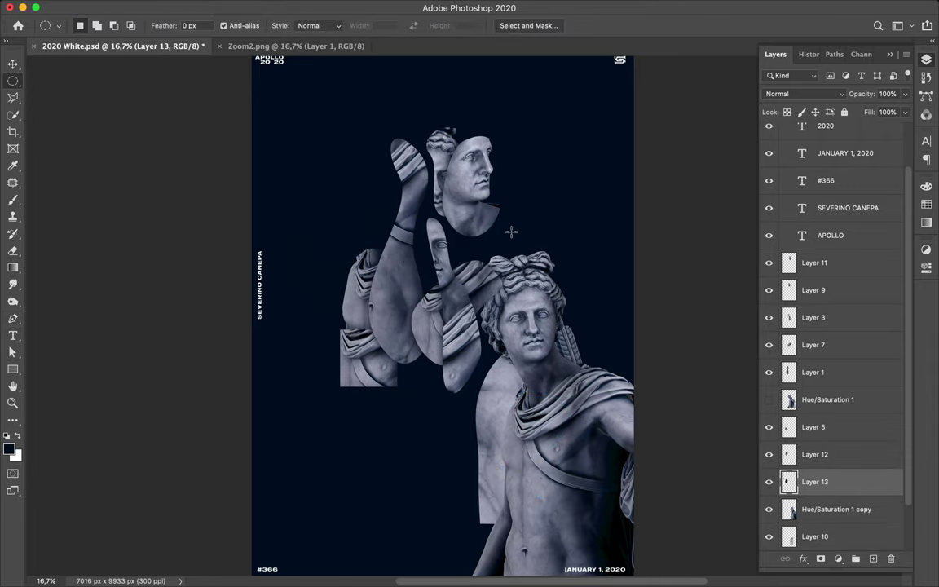
Step: Raise the front statue and copy a circular shoulder-drapery slice to a new layer
drag(603, 432, 600, 357)
key(m)
drag(517, 309, 599, 407)
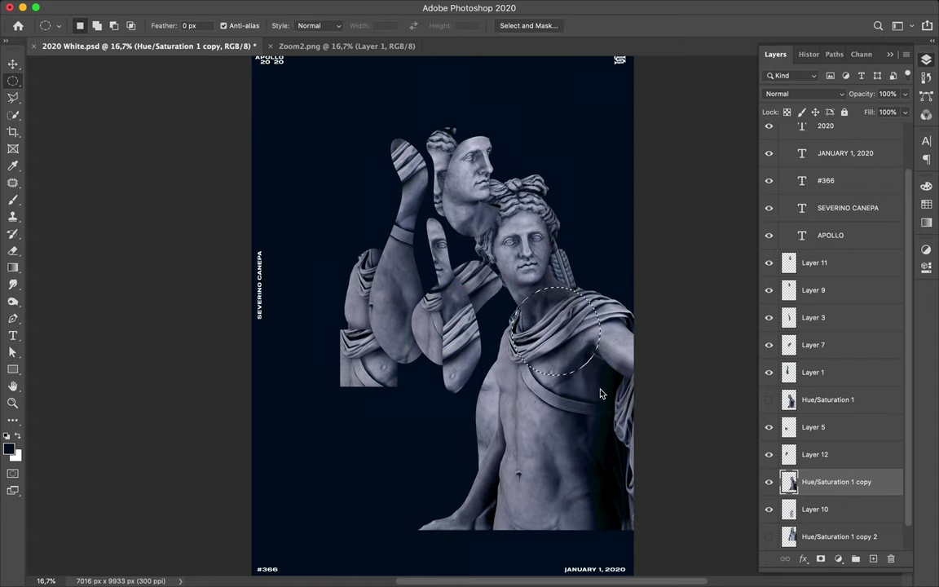
key(ctrl+j)
key(v)
drag(502, 316, 390, 234)
Step: Draw a trial rectangle around the circular drapery slice
key(u)
drag(274, 181, 410, 292)
click(927, 60)
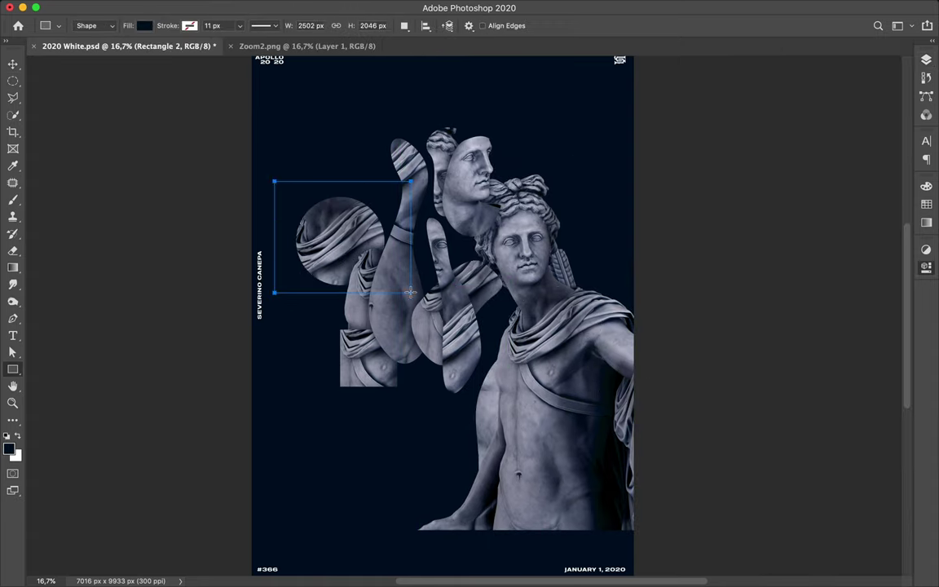
Step: Try Hard Mix and Exclusion on Rectangle 2, sample its cream colour, then delete it
key(Escape)
key(v)
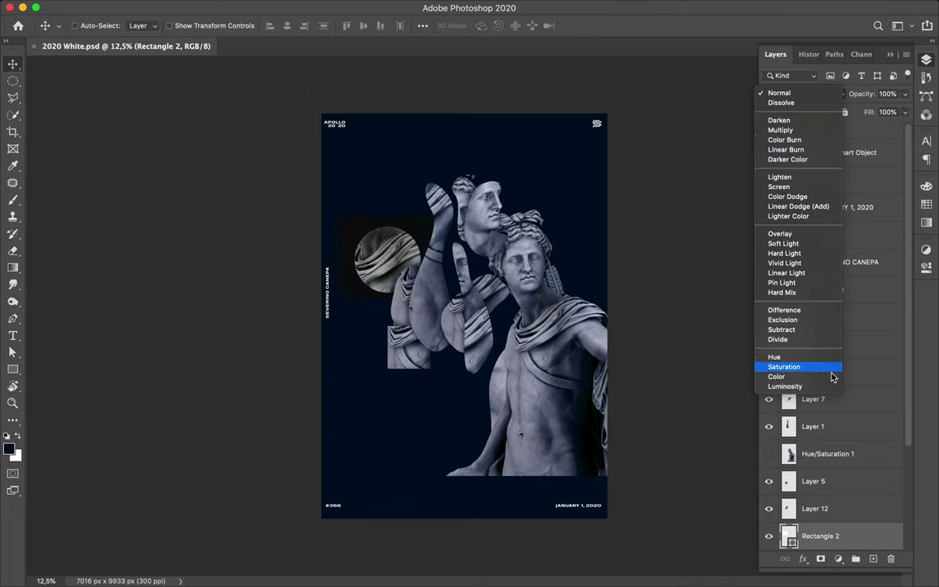
click(819, 292)
key(i)
click(826, 101)
click(778, 120)
click(397, 217)
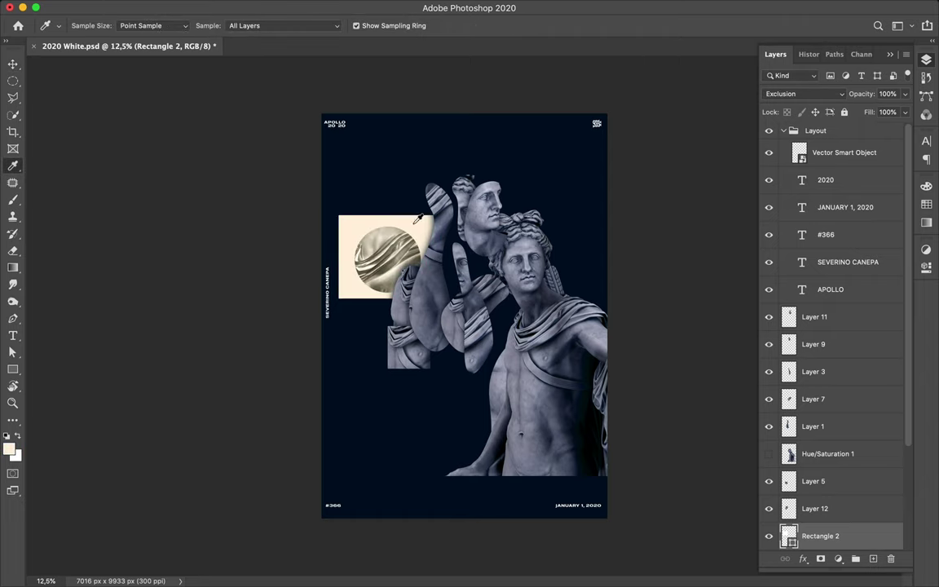
key(v)
key(Delete)
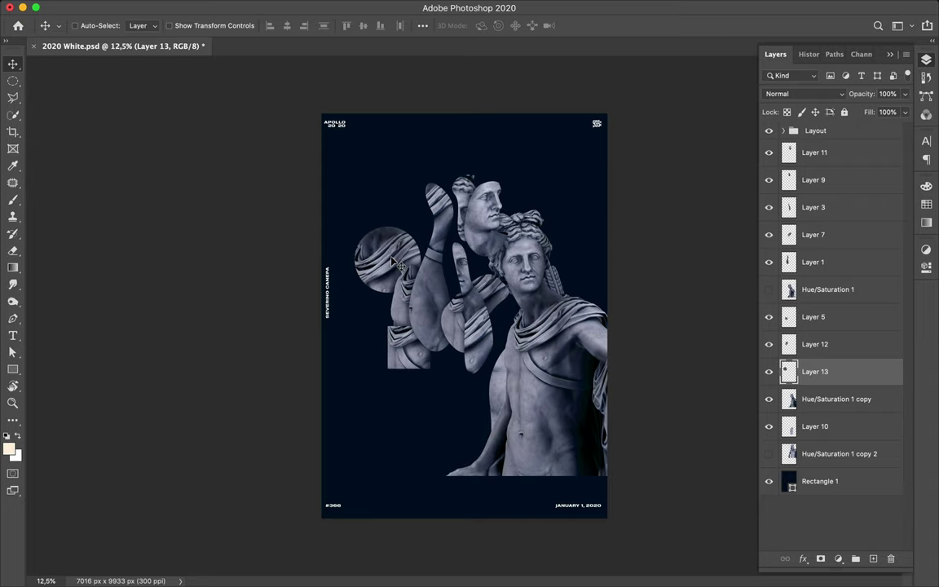
Step: Move the circular drapery slice onto the statue's chest
drag(389, 226, 384, 143)
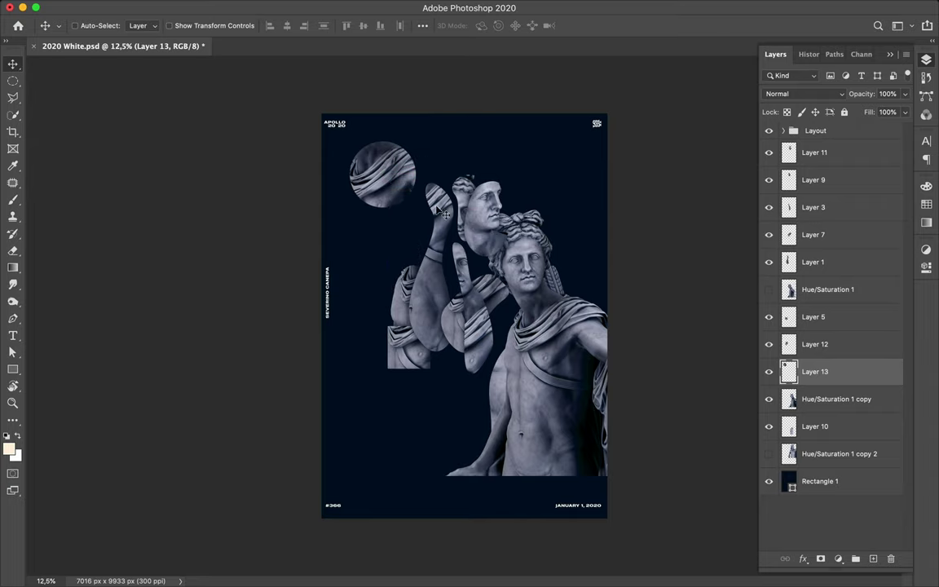
drag(394, 192, 385, 195)
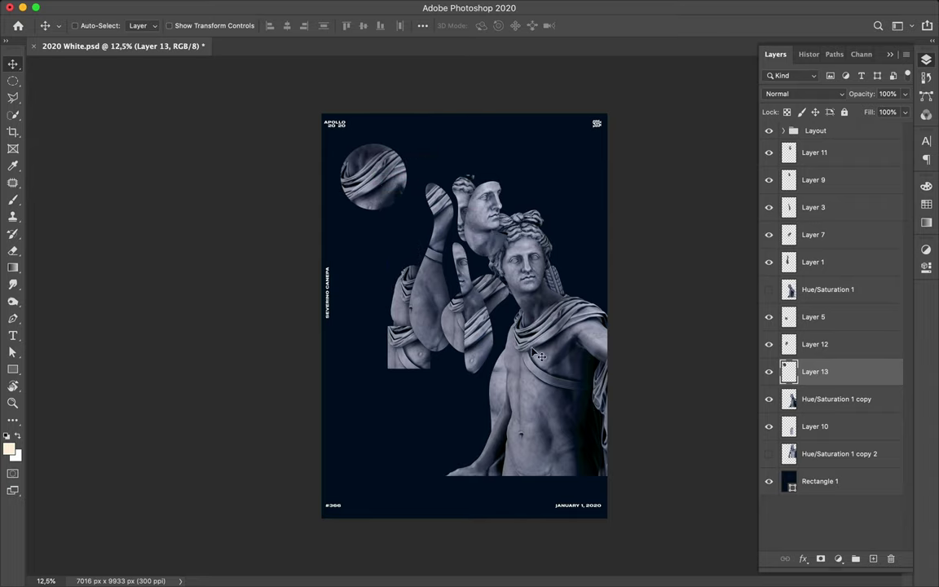
drag(540, 353, 694, 504)
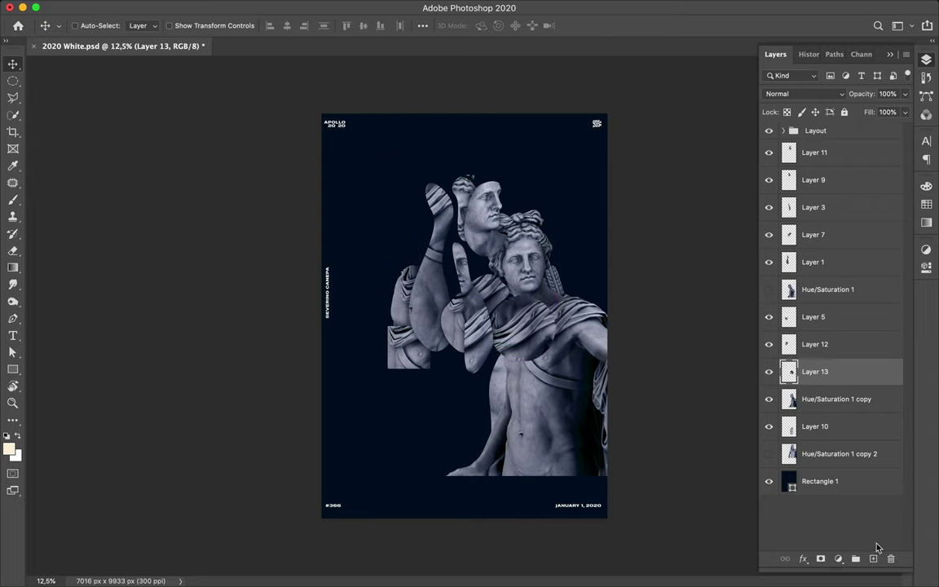
click(828, 399)
Step: Add Layer 14 and reset the colours to default black and white
key(ctrl+shift+n)
key(b)
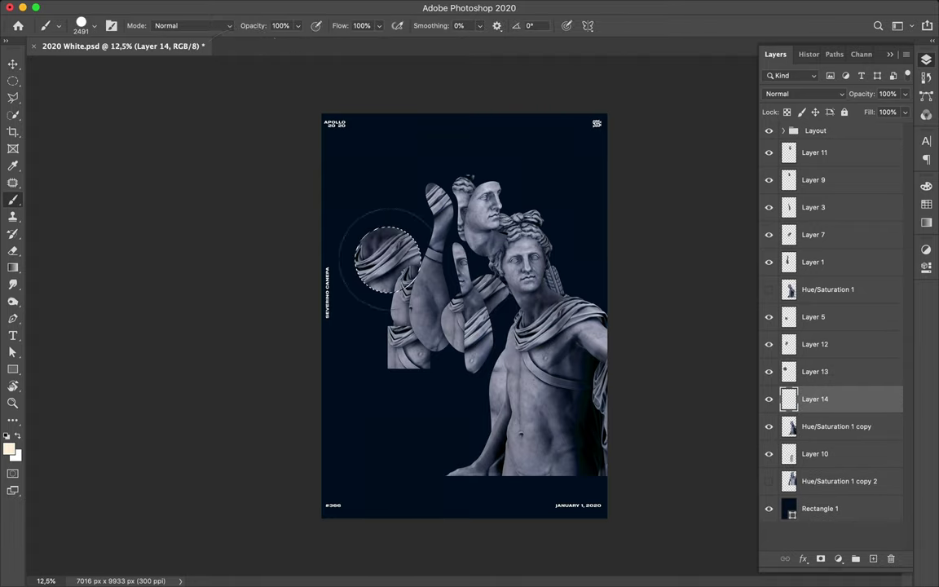
click(927, 205)
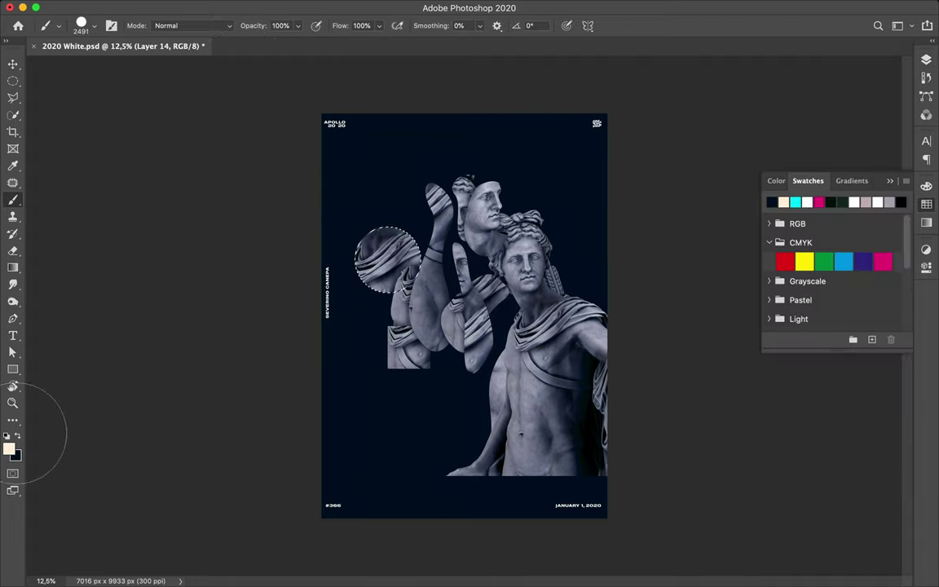
key(v)
key(d)
key(b)
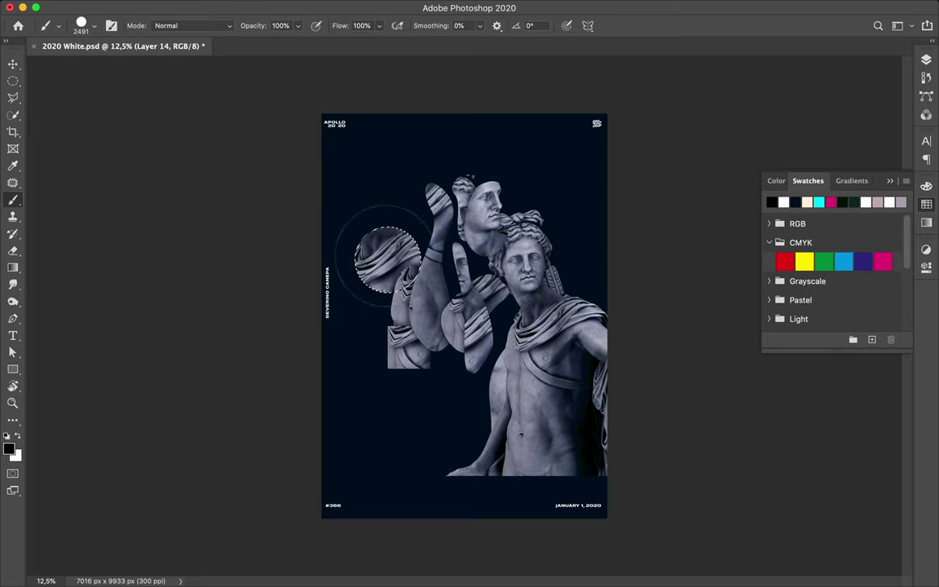
key(v)
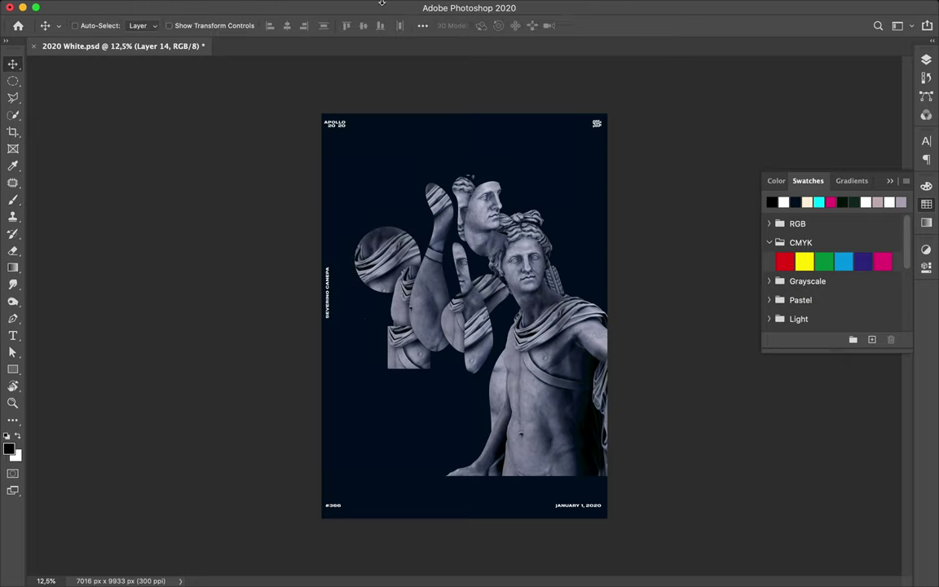
Step: Apply a Gaussian Blur to the circle fragment and move Layer 13 up-left
click(362, 6)
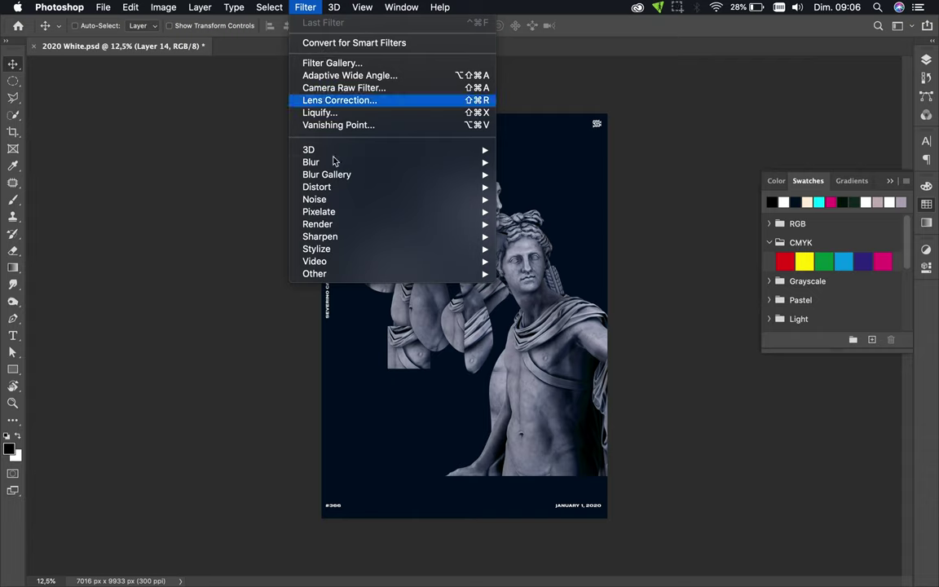
click(534, 218)
click(746, 142)
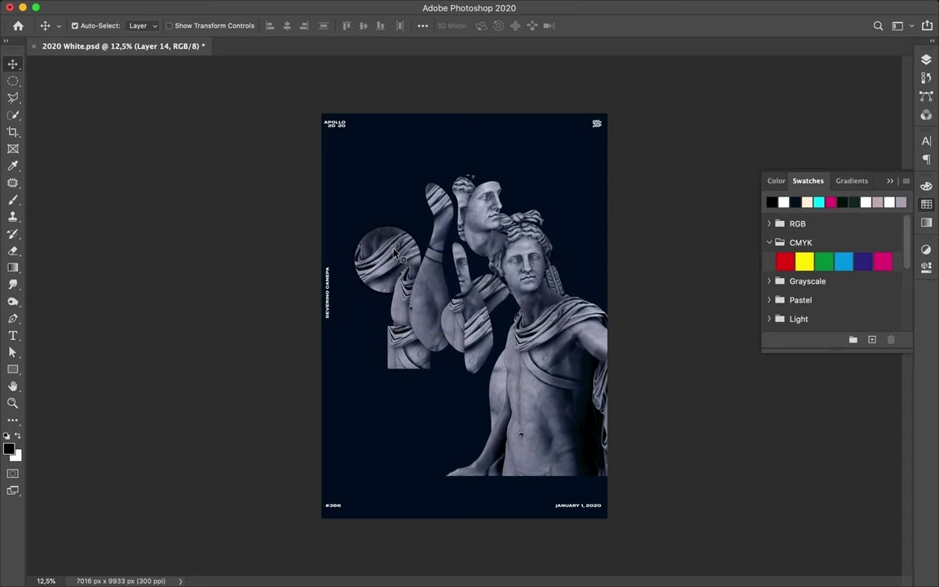
key(F7)
shift+click(823, 371)
drag(370, 208, 360, 131)
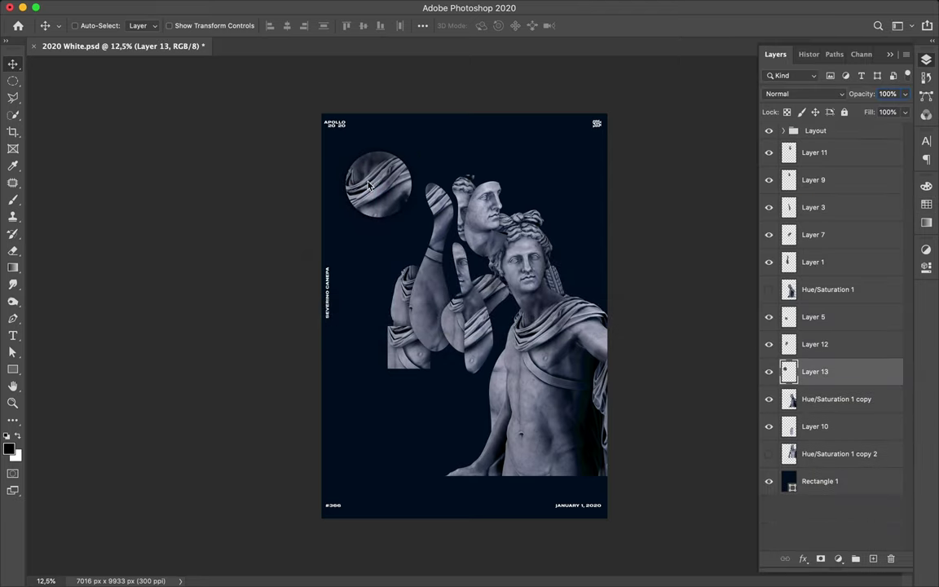
click(832, 399)
Step: Choose the Ellipse Tool from the shape flyout and set up its fill colour
key(u)
right_click(18, 369)
click(57, 354)
click(145, 26)
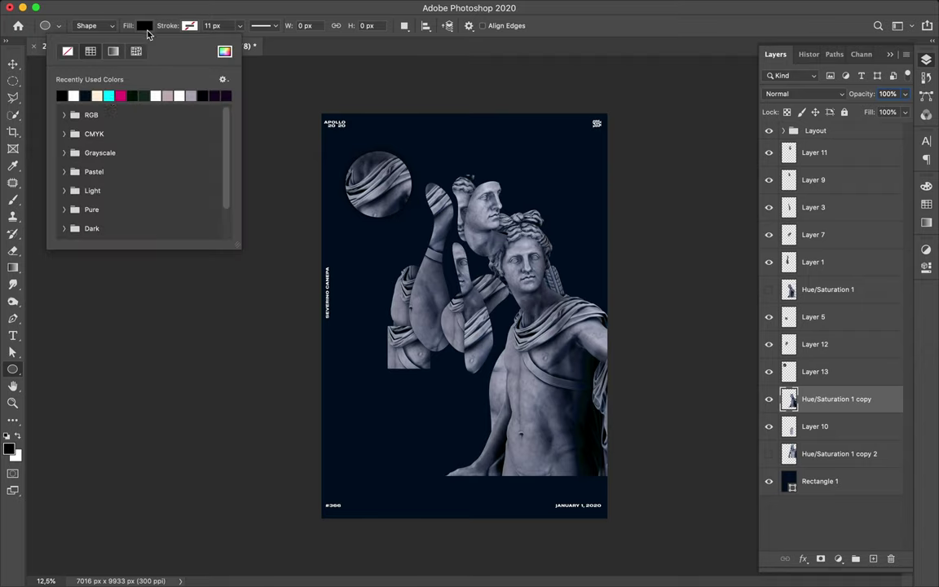
Step: Draw a cyan-filled circle offset behind the drapery circle's lower right
click(407, 211)
drag(408, 210, 341, 150)
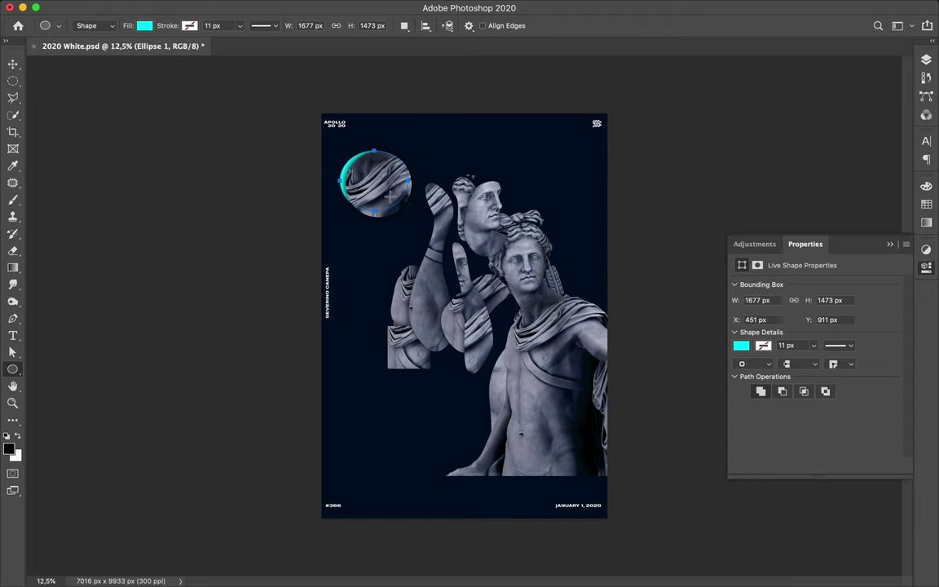
key(v)
mouse_move(347, 187)
mouse_down()
mouse_move(400, 212)
mouse_move(386, 192)
mouse_up()
key(u)
key(v)
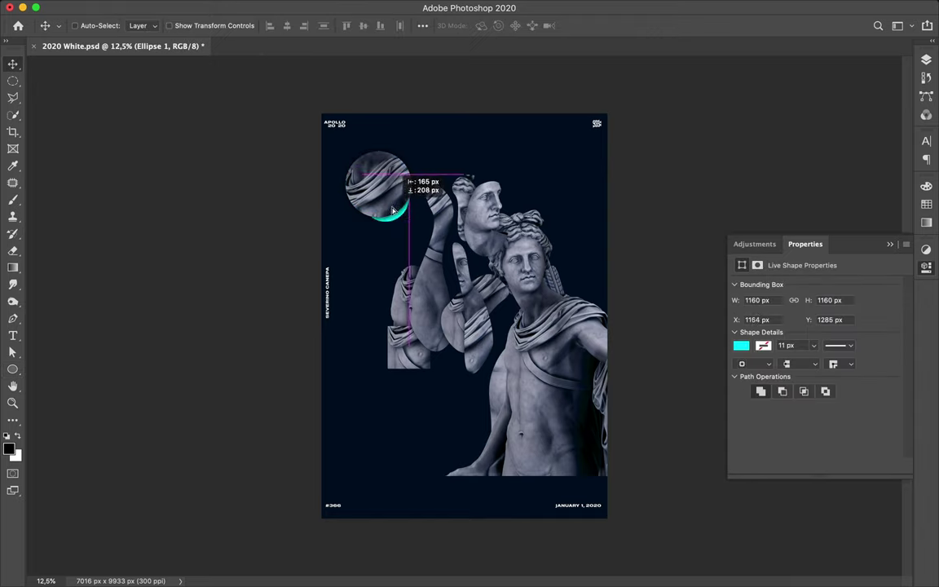
Step: Duplicate the cyan circle, scale it to about 65%, and reposition the Layer 3 face fragment
click(928, 60)
drag(822, 399, 822, 166)
key(ctrl+t)
drag(412, 219, 368, 165)
key(Return)
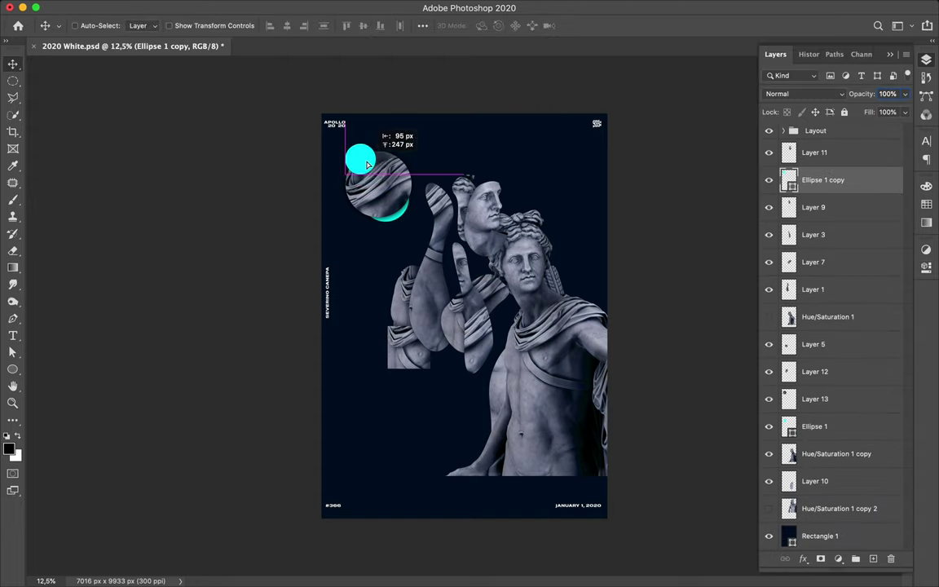
click(467, 188)
drag(418, 246, 458, 262)
Step: Draw a cyan Pen shape curve below the torso fragments
click(836, 454)
key(p)
click(90, 25)
click(86, 18)
click(443, 319)
click(440, 341)
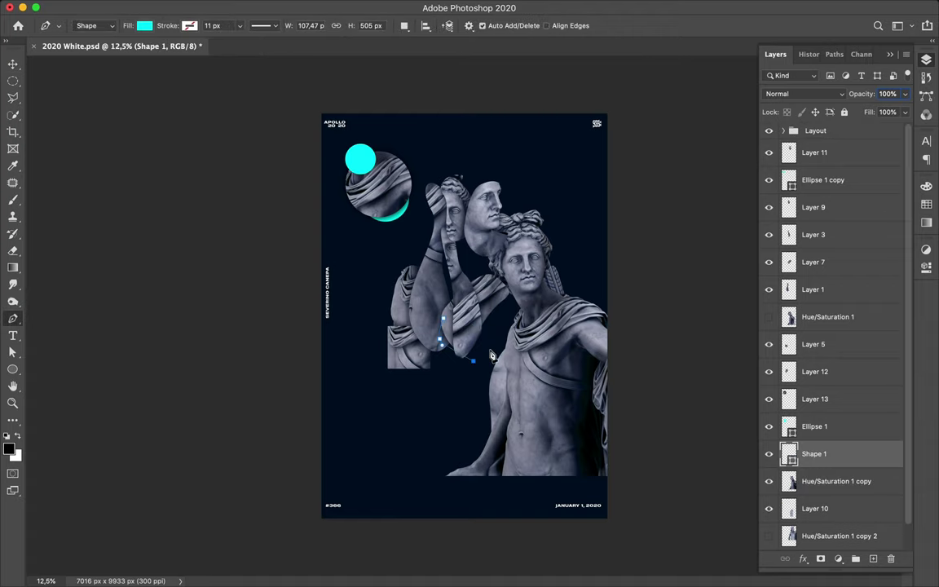
key(v)
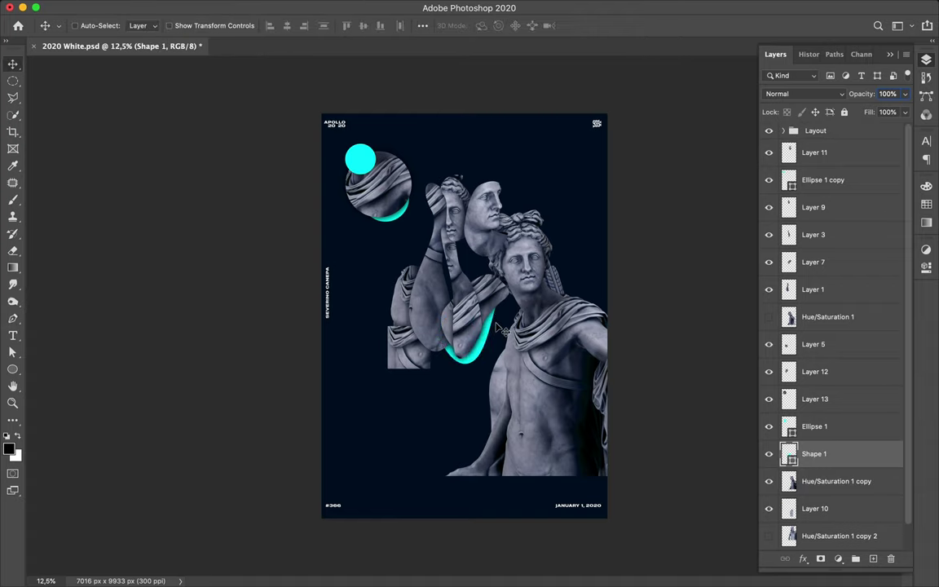
key(a)
click(379, 281)
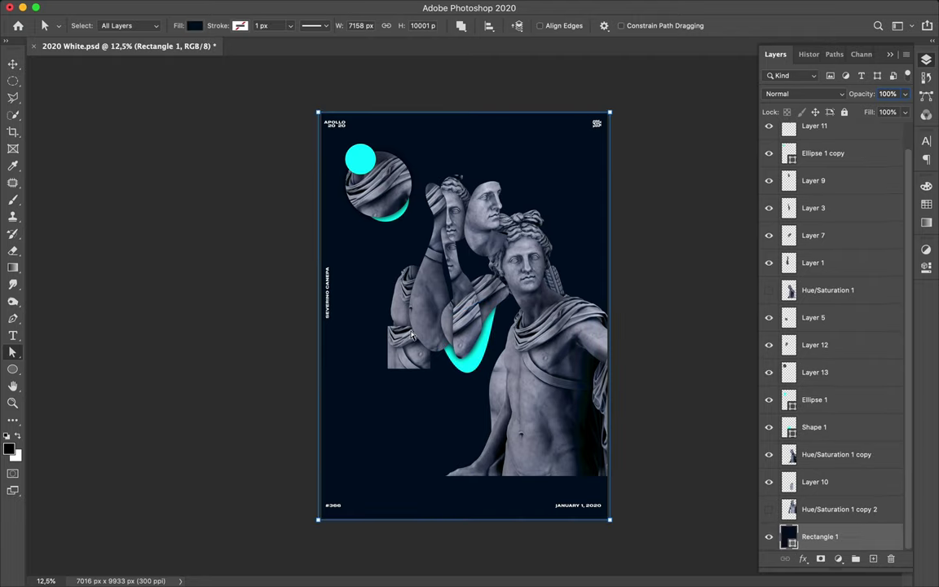
Step: Start a second cyan curve on the left fragments and move Shape 2 below Layer 5
key(v)
click(407, 342)
key(p)
click(403, 263)
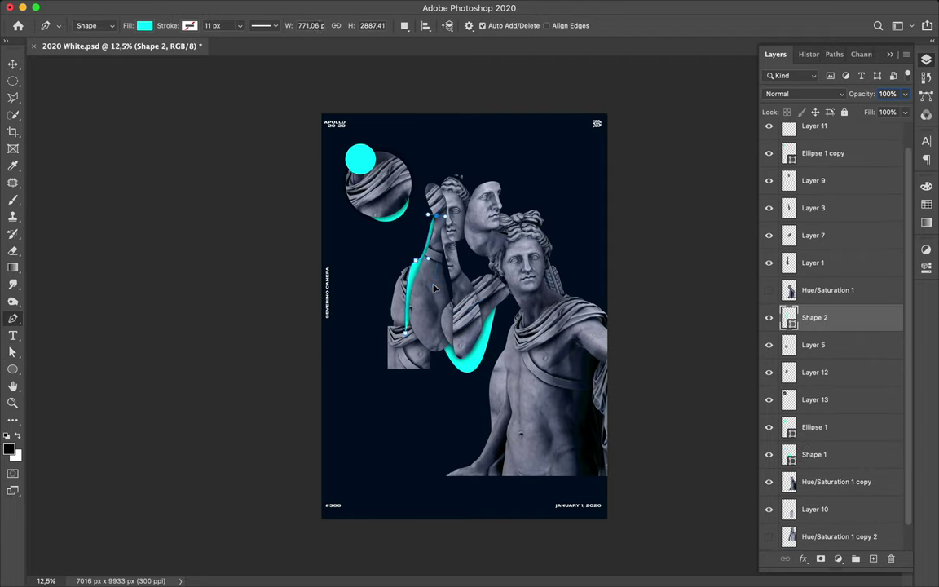
drag(803, 320, 807, 354)
Step: Nudge the Layer 12 fragment into place and select the second cyan curve
key(v)
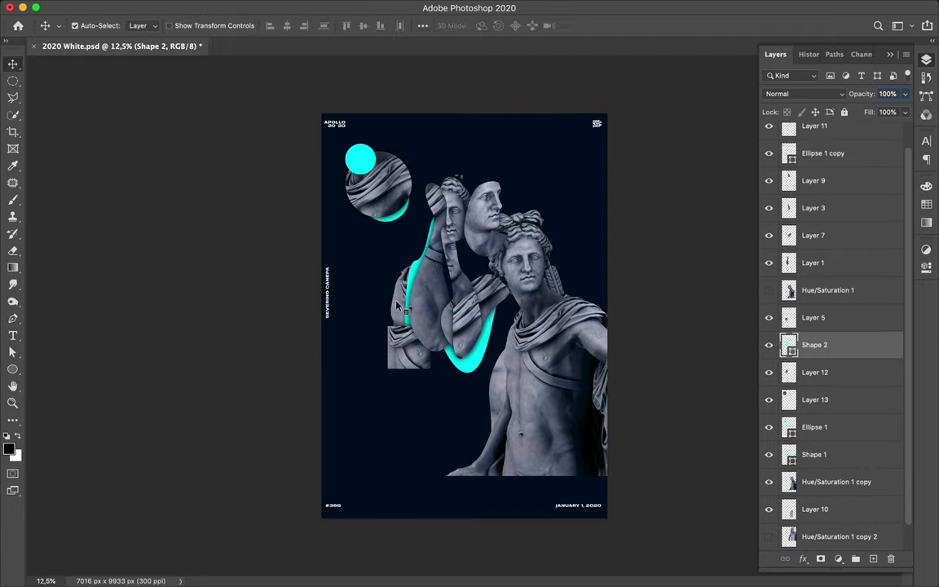
drag(397, 303, 397, 305)
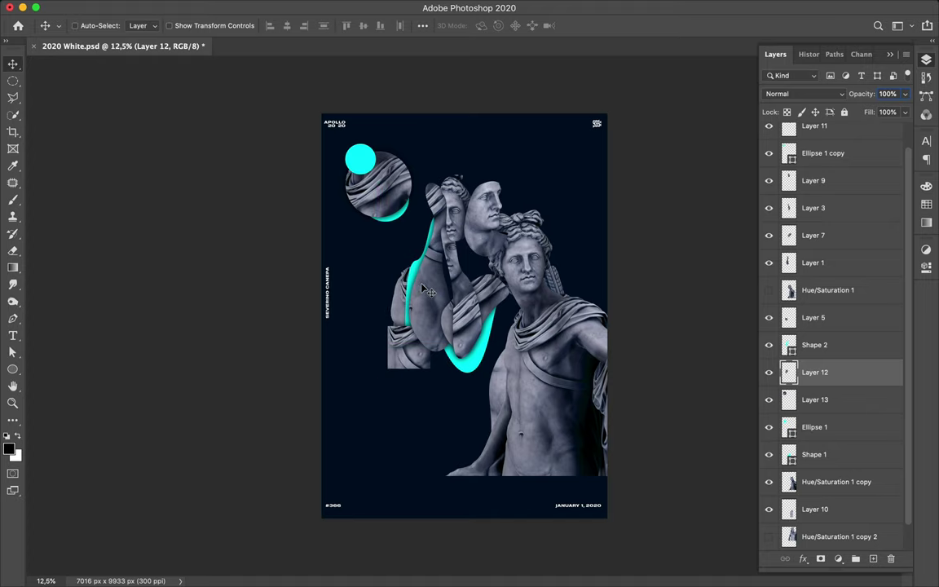
key(a)
click(413, 273)
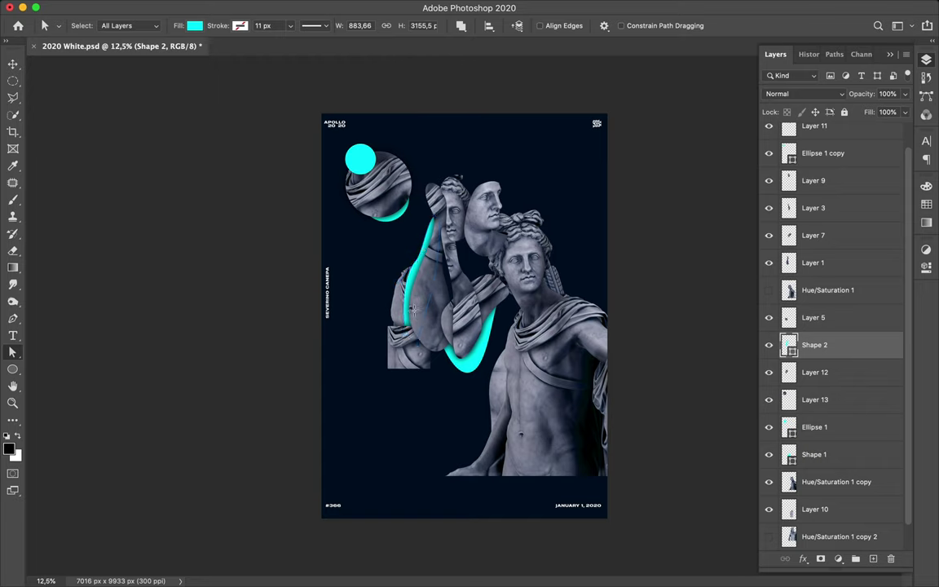
key(m)
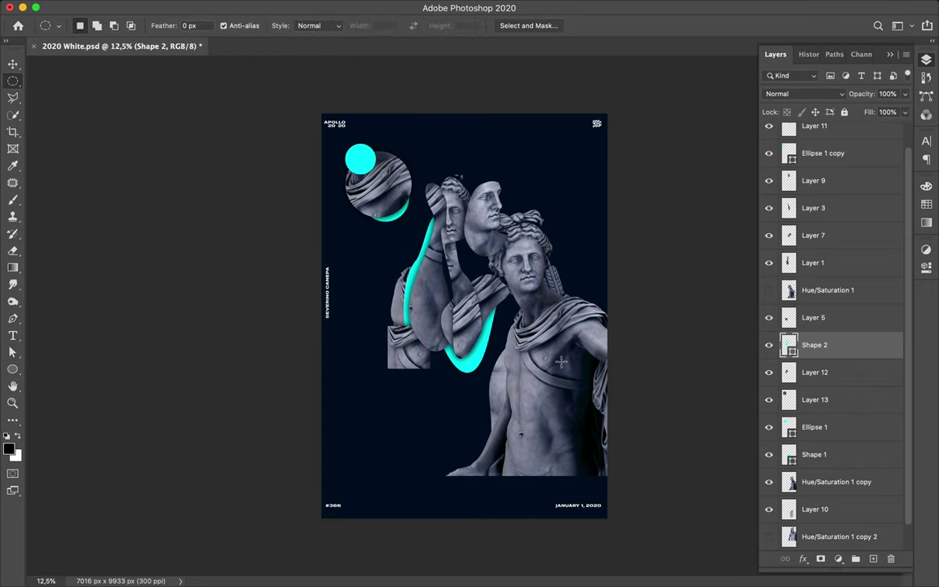
key(v)
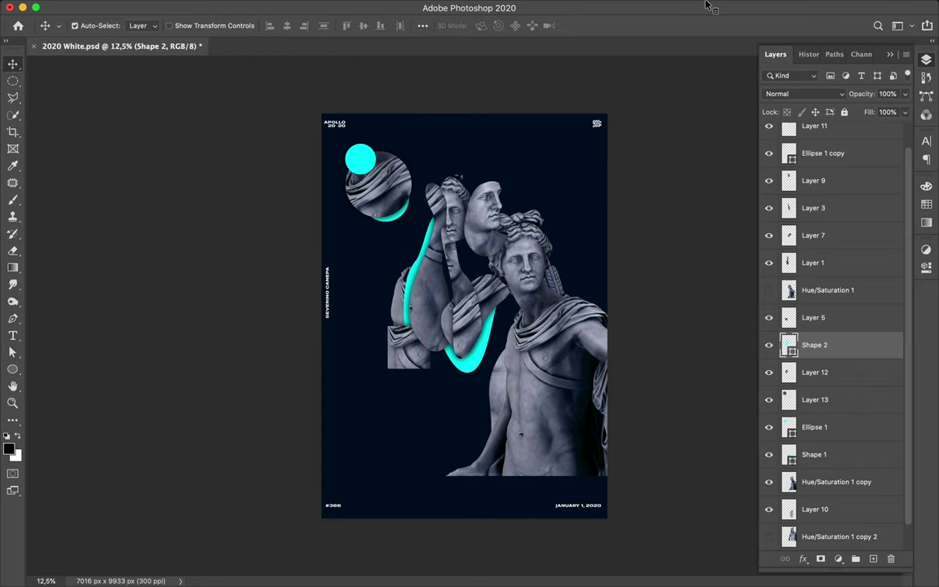
click(679, 8)
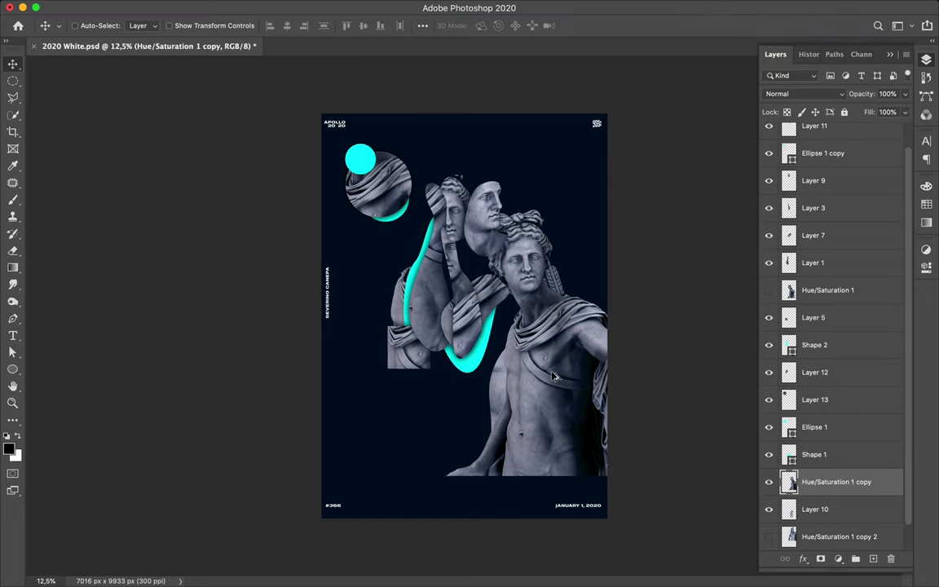
Step: Apply a Mosaic pixelate filter to the statue copy and move it into place
click(305, 7)
mouse_move(319, 212)
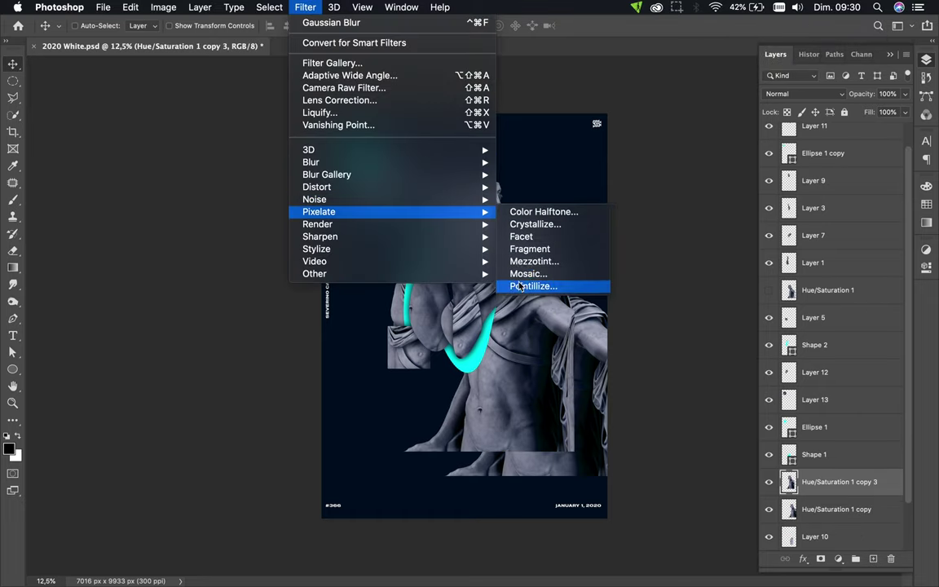
click(528, 274)
click(178, 31)
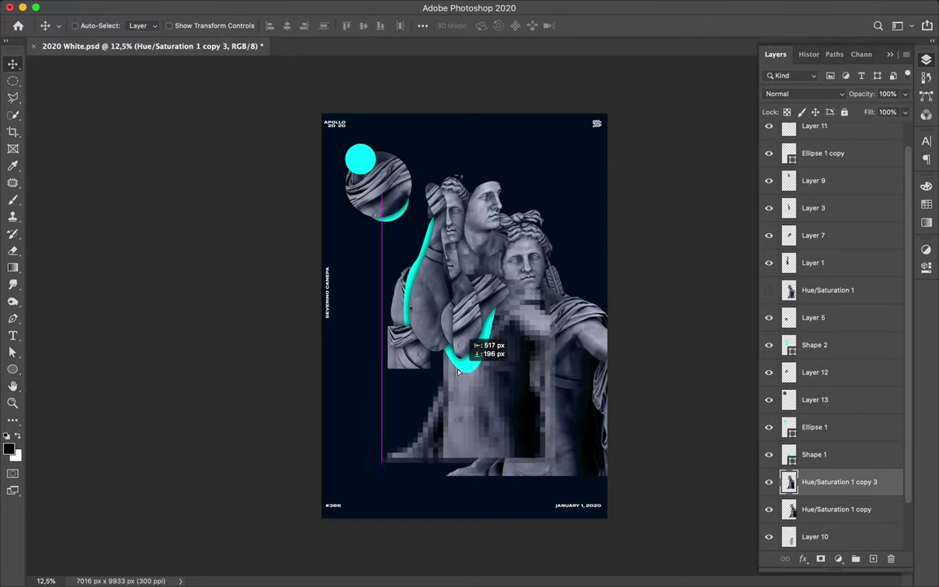
drag(526, 456, 612, 261)
Step: Raise Layer 10 above the pixelated copy, nudge the torso, and shift the left statue up-right
click(816, 537)
key(ctrl+bracketright)
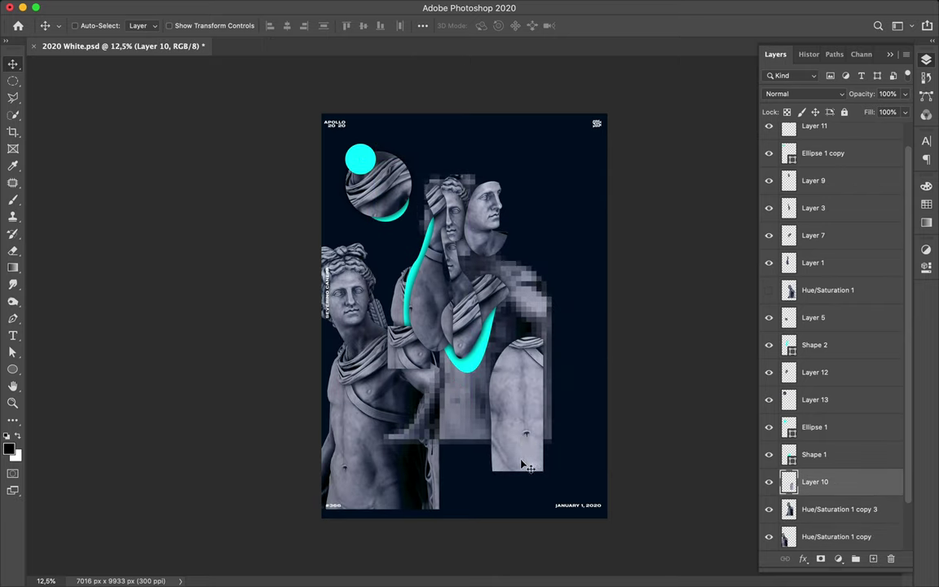
drag(523, 464, 503, 449)
drag(366, 402, 388, 394)
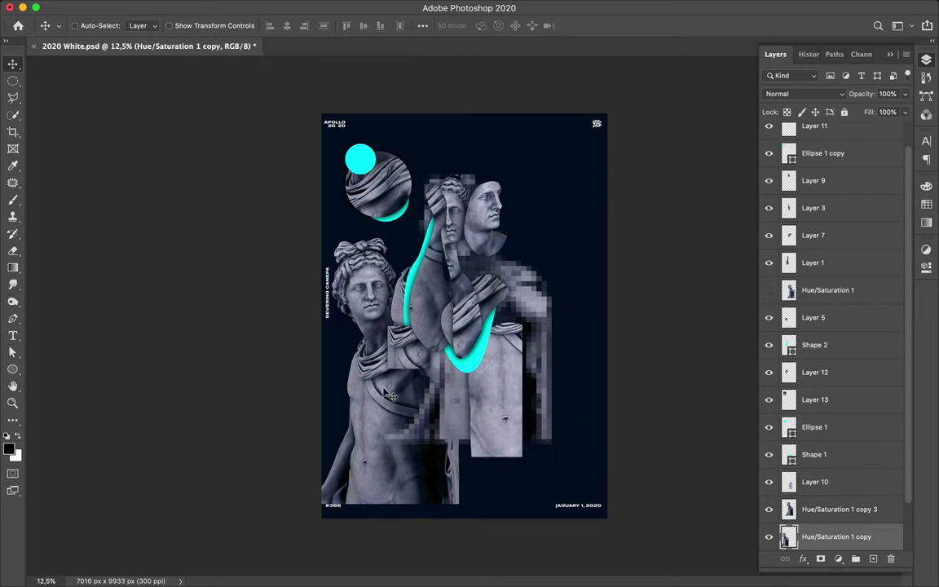
Step: Cut a torso strip onto its own layer with a Pen path and move it up-right
key(p)
click(87, 25)
click(87, 34)
drag(403, 409, 403, 448)
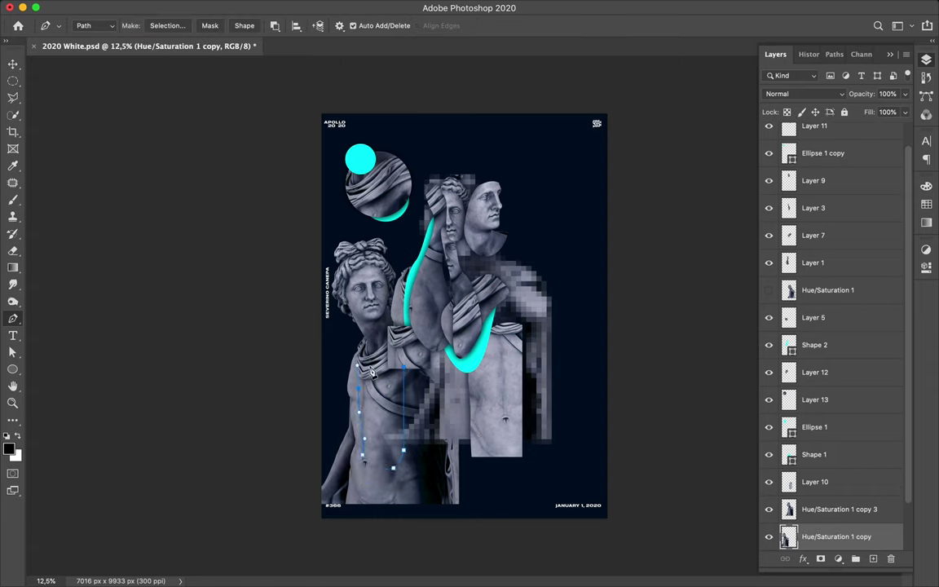
key(ctrl+Return)
key(ctrl+j)
key(v)
drag(378, 421, 534, 266)
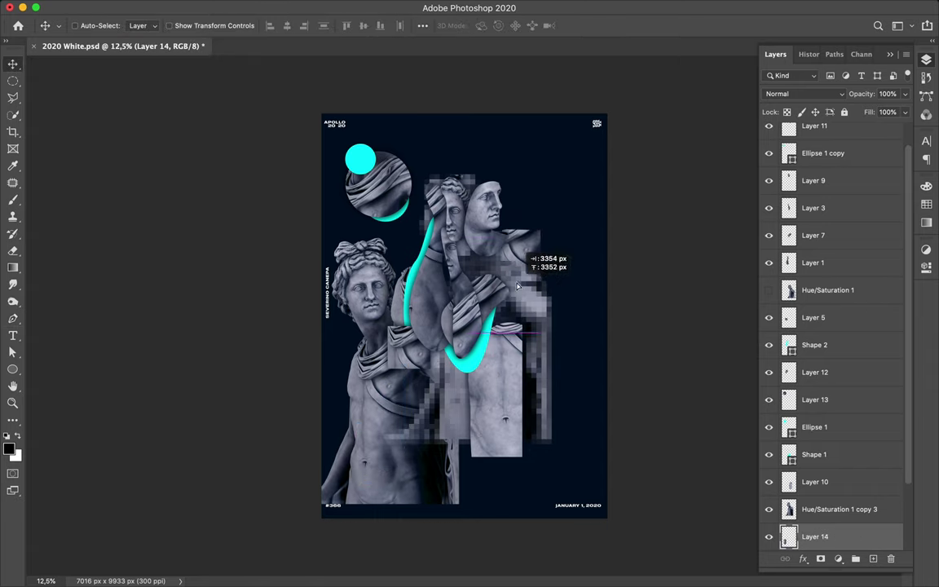
Step: Duplicate the right head (Layer 11), enlarge it to 125%, reposition it, and nudge the pixelated strip up
ctrl+click(489, 210)
key(ctrl+j)
key(ctrl+t)
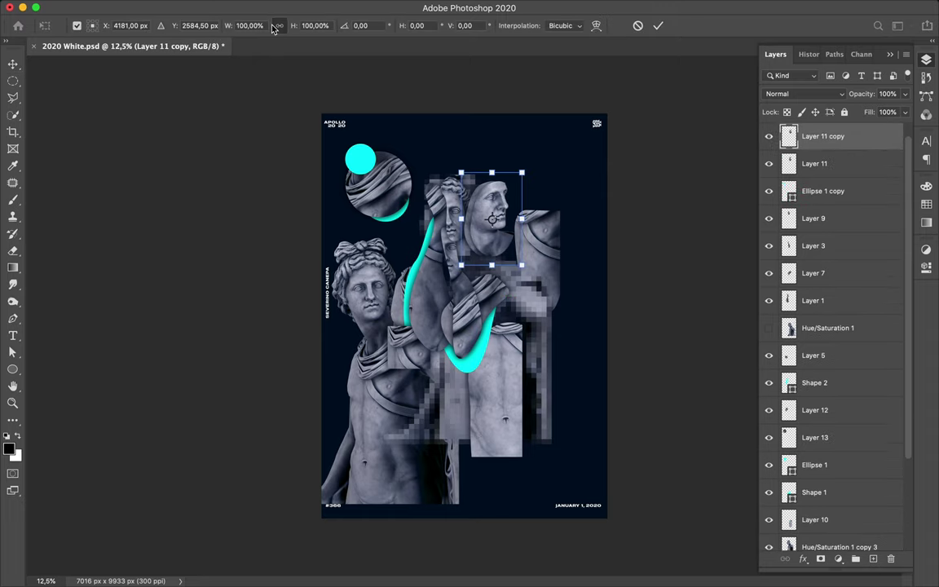
text(125)
key(Return)
mouse_move(486, 200)
mouse_down()
mouse_move(500, 186)
mouse_move(503, 207)
mouse_up()
drag(535, 281, 534, 274)
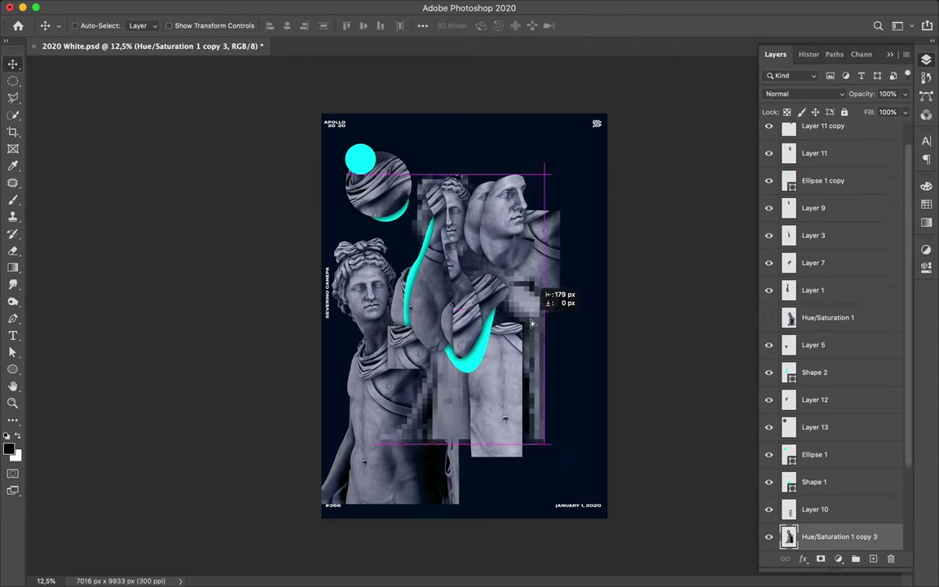
Step: Hide the Hue/Saturation 1 copy statue, show the bow statue, and place it at lower right
click(769, 537)
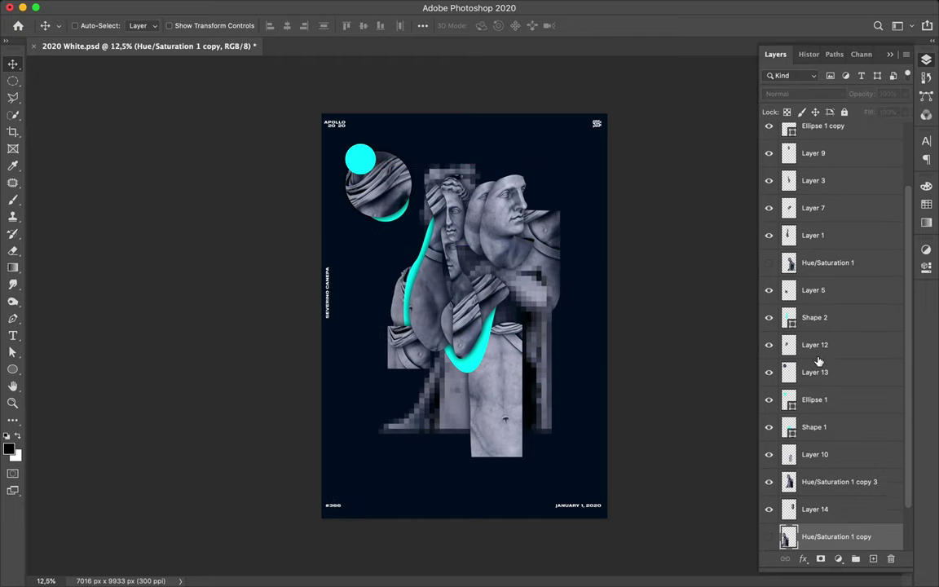
click(769, 263)
drag(508, 337, 528, 330)
key(p)
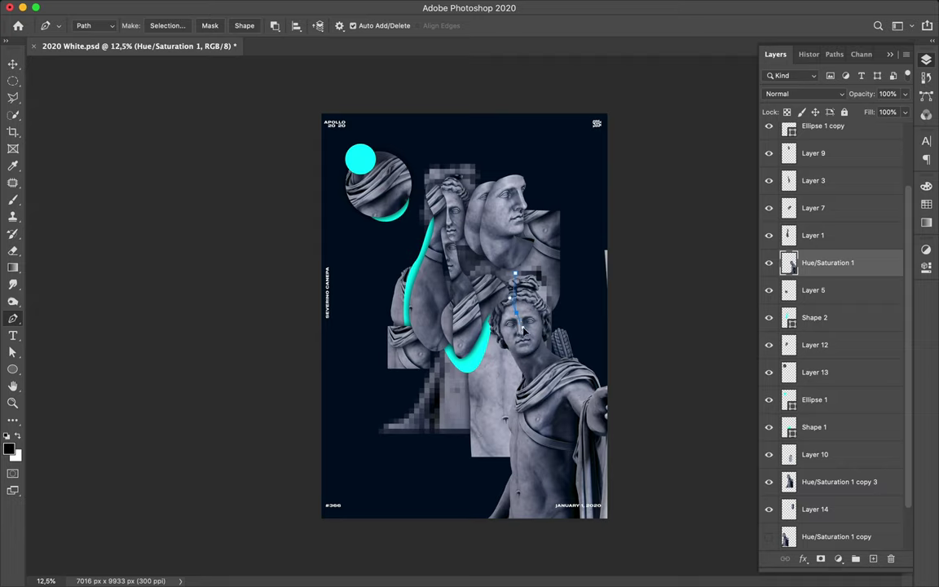
Step: Copy the bow statue's head onto a new layer and move it to the left
click(181, 30)
key(Return)
key(ctrl+j)
key(v)
mouse_move(517, 350)
mouse_down()
mouse_move(387, 240)
mouse_move(390, 362)
mouse_up()
ctrl+click(390, 362)
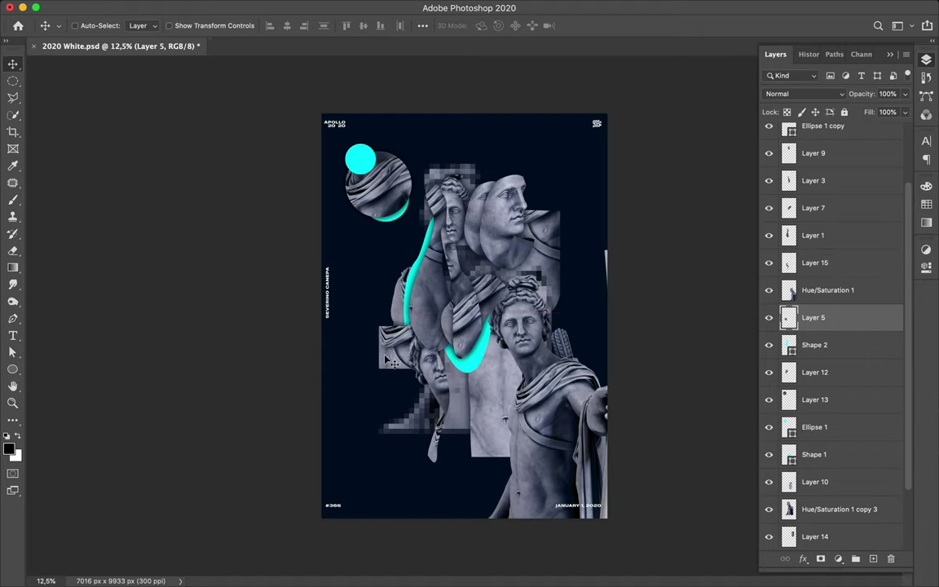
Step: Fill the head's outline on a new layer above the bow statue, then deselect
click(816, 262)
click(827, 290)
ctrl+click(788, 263)
key(ctrl+shift+alt+n)
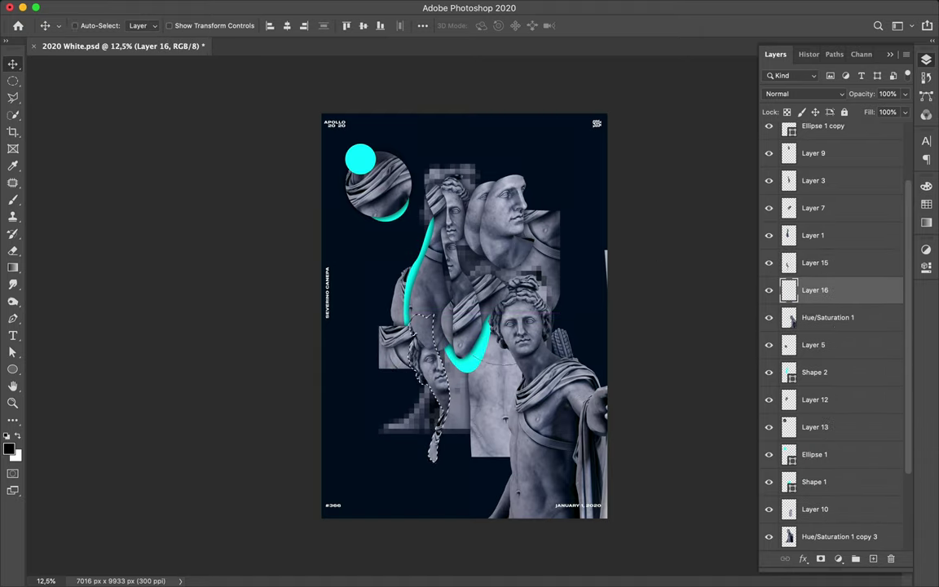
key(b)
key(m)
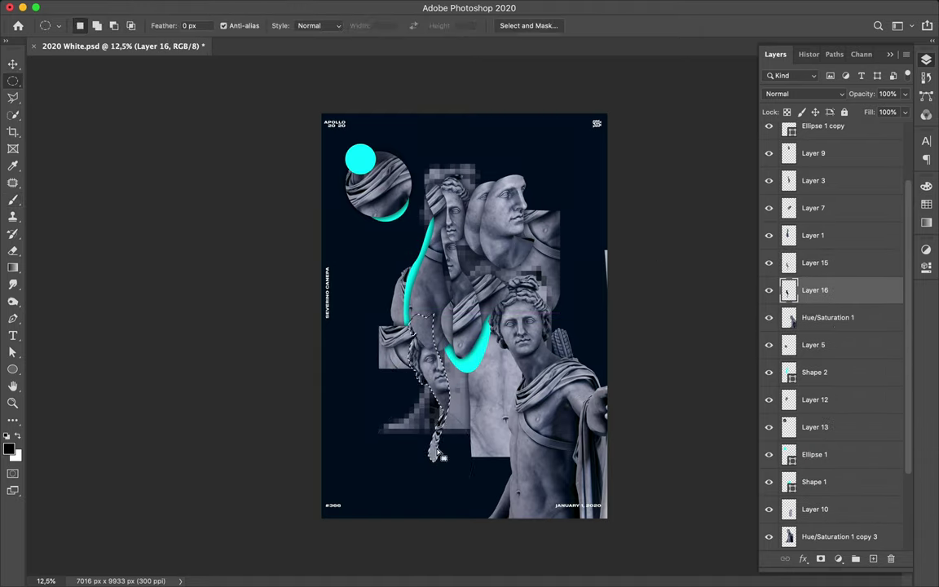
click(281, 10)
click(269, 7)
Step: Apply an 82.5-pixel Gaussian Blur to the filled shape and merge it down
click(305, 7)
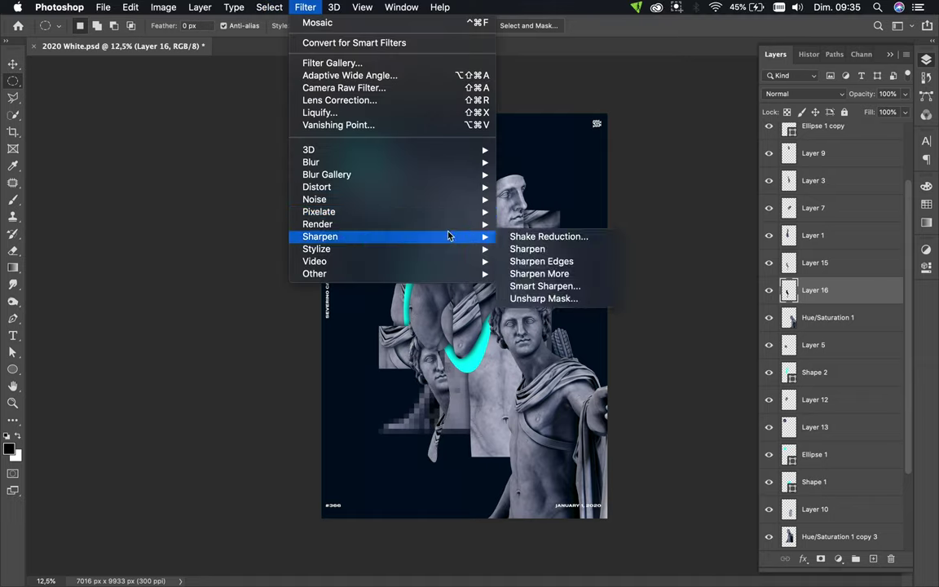
click(517, 214)
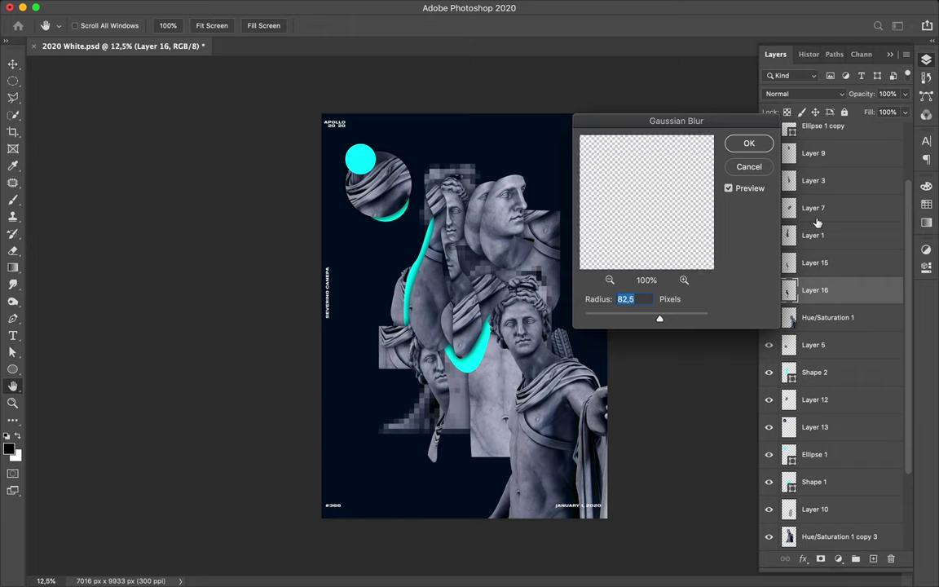
click(750, 143)
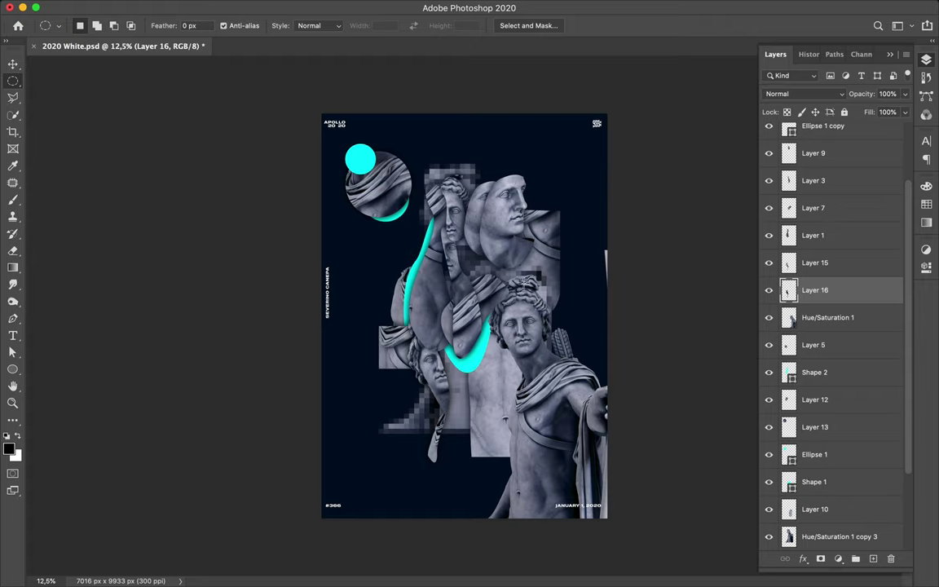
key(v)
key(Delete)
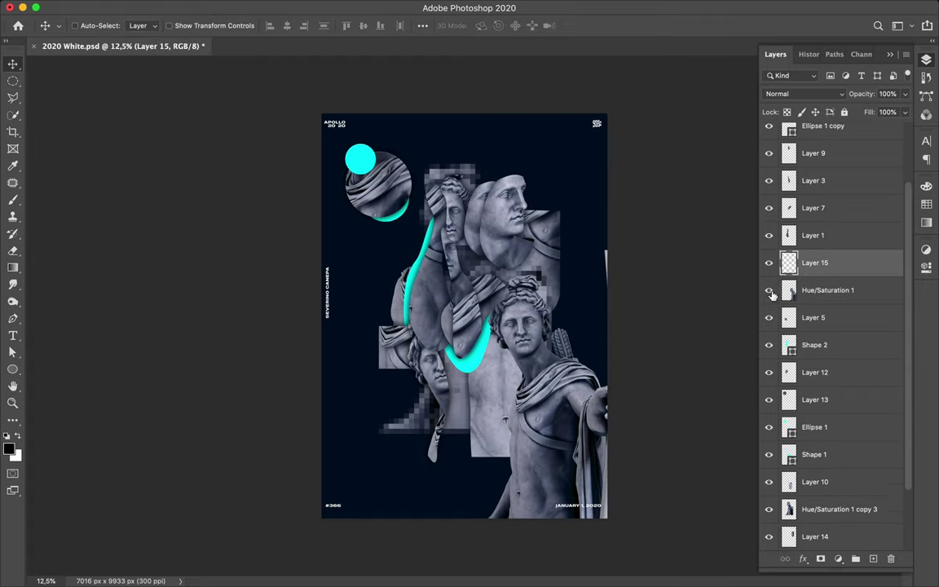
Step: Move the torso fragment right, scale it to about 82%, and duplicate the draped circle below
drag(503, 432, 548, 435)
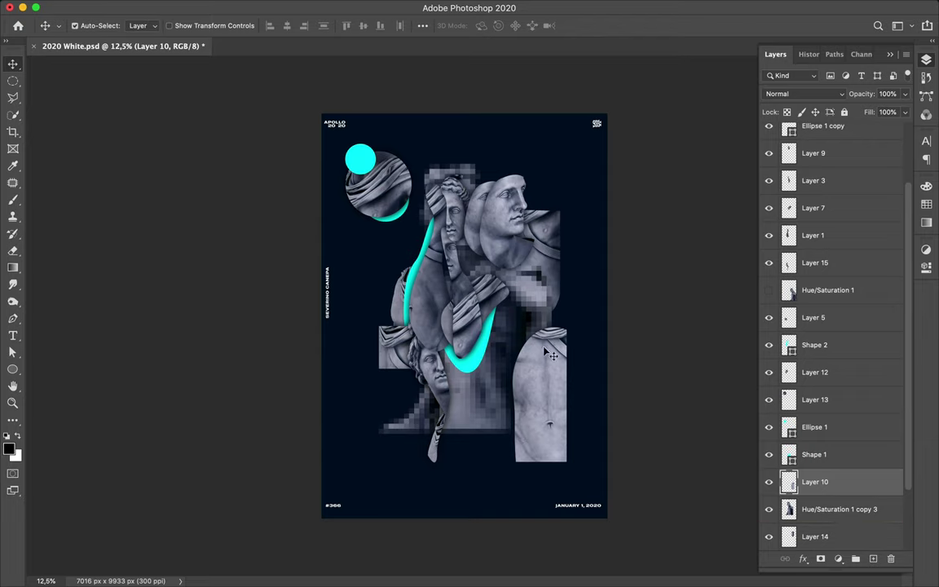
key(ctrl+t)
drag(570, 319, 530, 401)
key(Return)
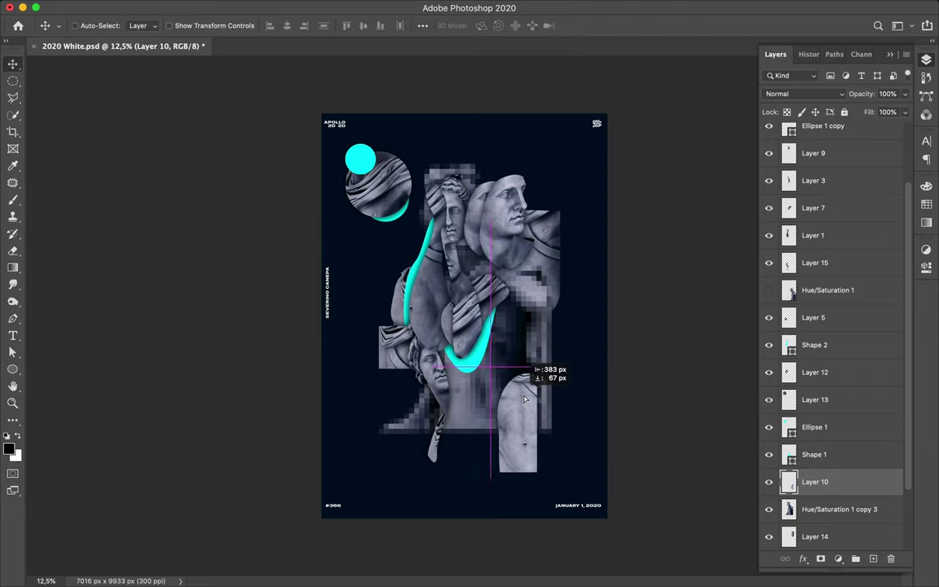
drag(397, 196, 401, 307)
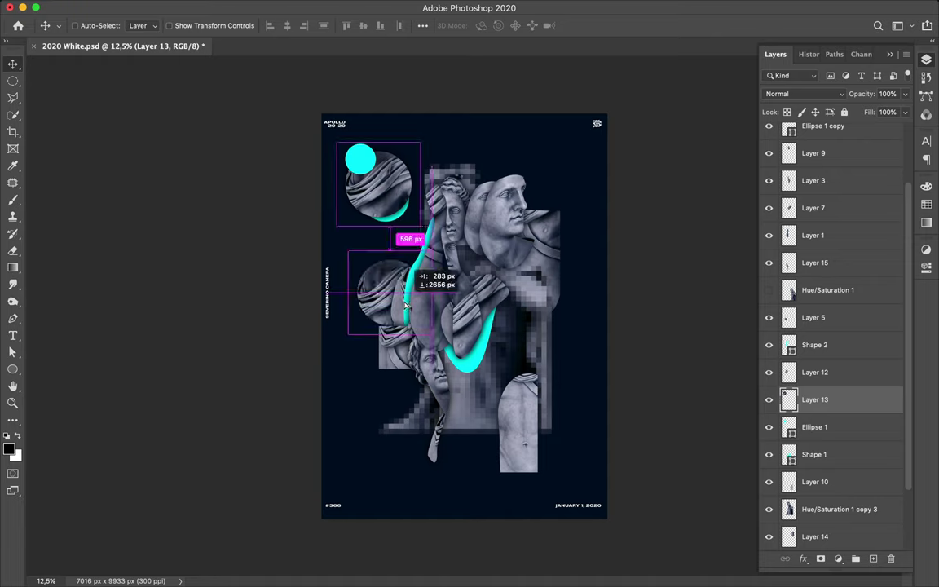
Step: Mosaic the draped circle copy at cell size 179, move it lower, and shift the torso up-left
click(364, 8)
mouse_move(318, 212)
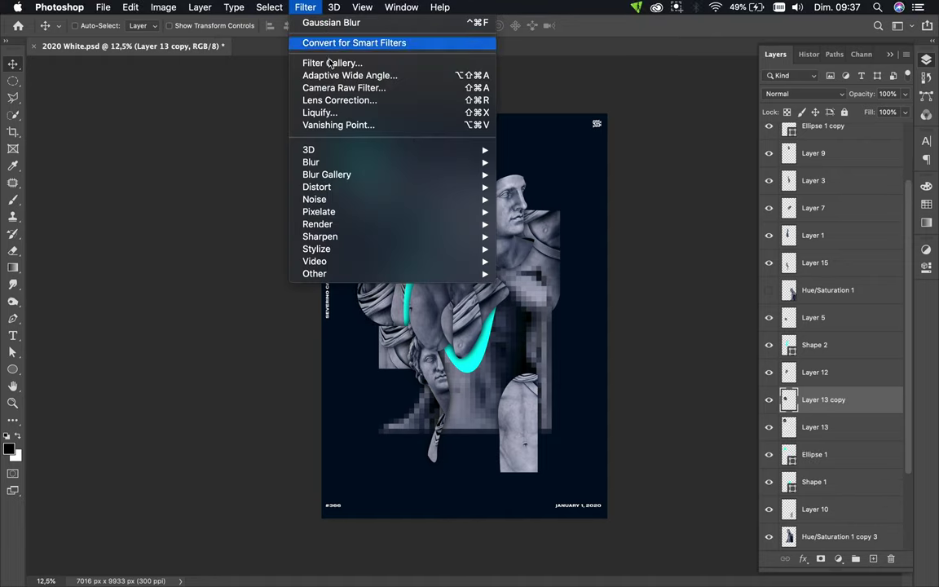
click(529, 273)
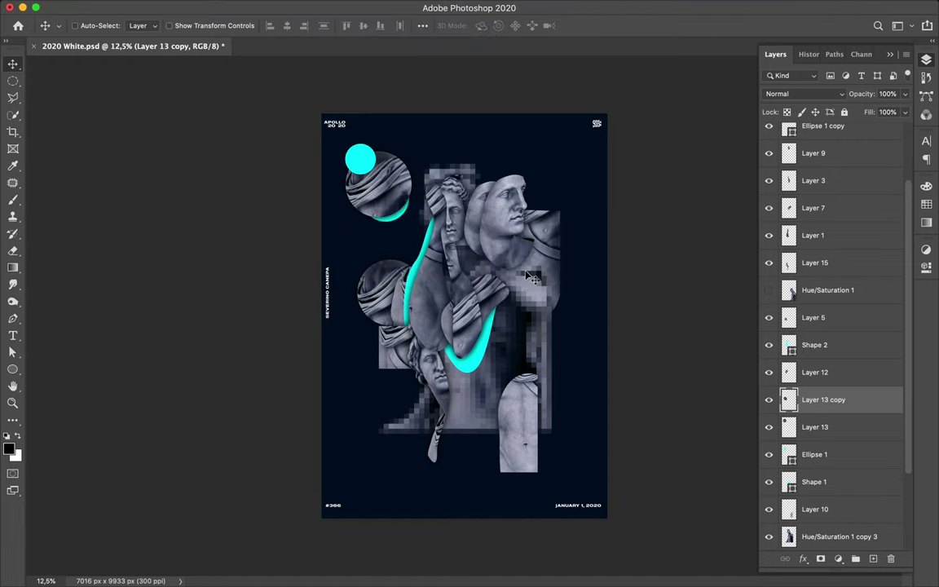
drag(80, 210, 113, 210)
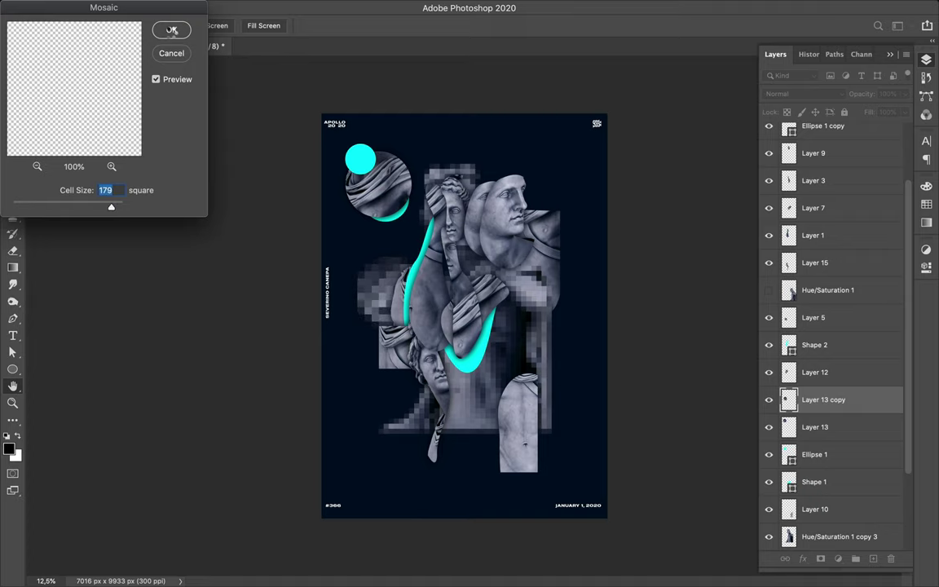
key(Return)
drag(368, 297, 368, 316)
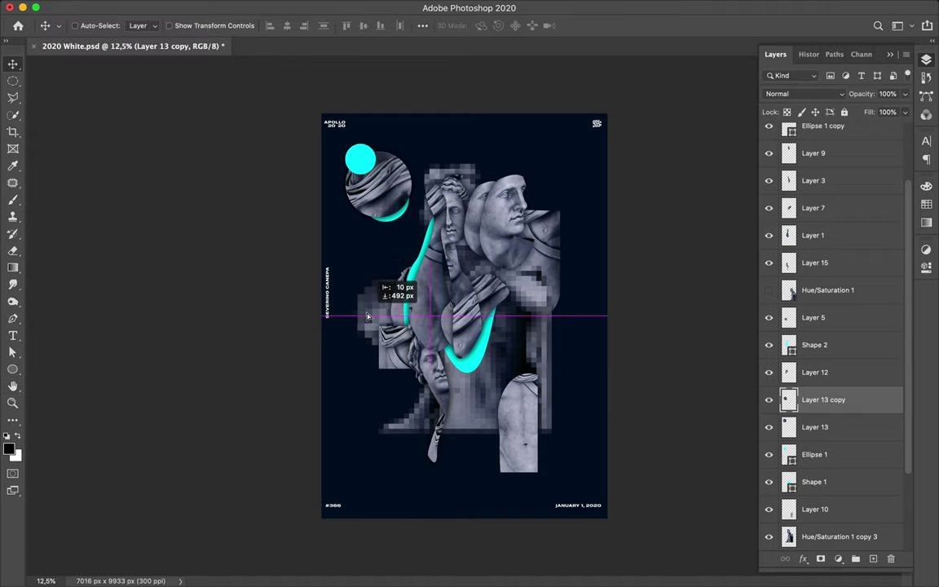
drag(528, 395, 521, 371)
scroll(822, 445, up, 3)
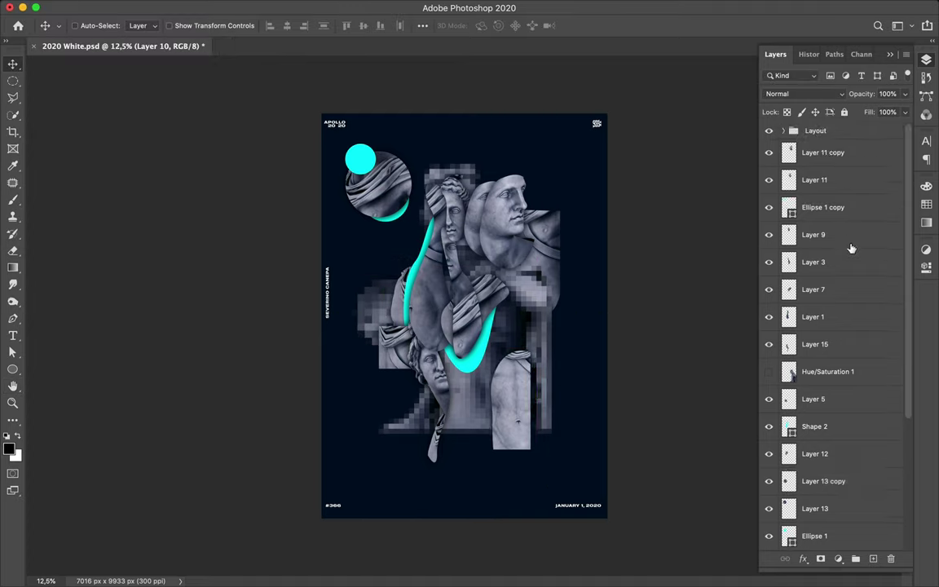
Step: Show the bow statue, cut its chest piece onto a new layer, send it down and move it left
scroll(799, 367, down, 1)
click(769, 335)
key(p)
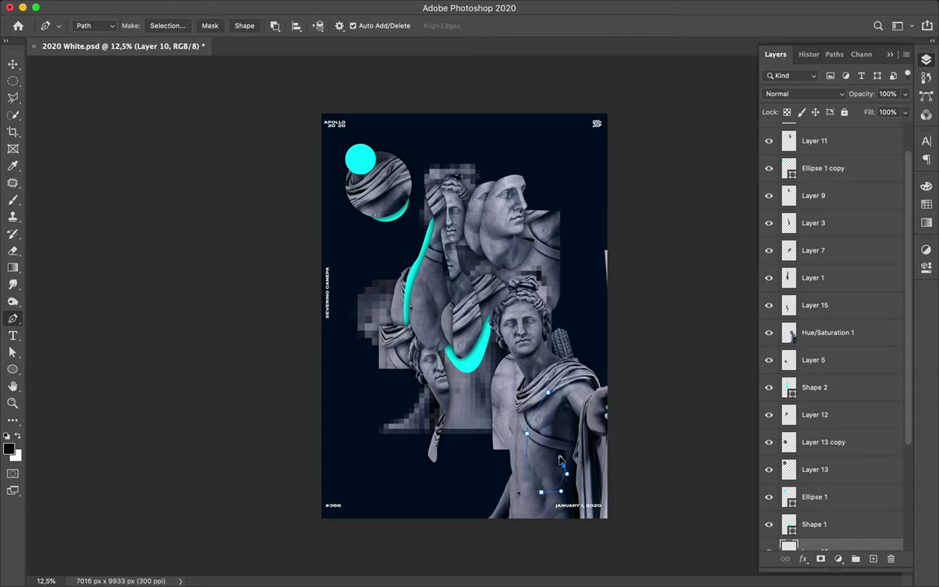
click(177, 30)
key(Return)
key(ctrl+j)
key(v)
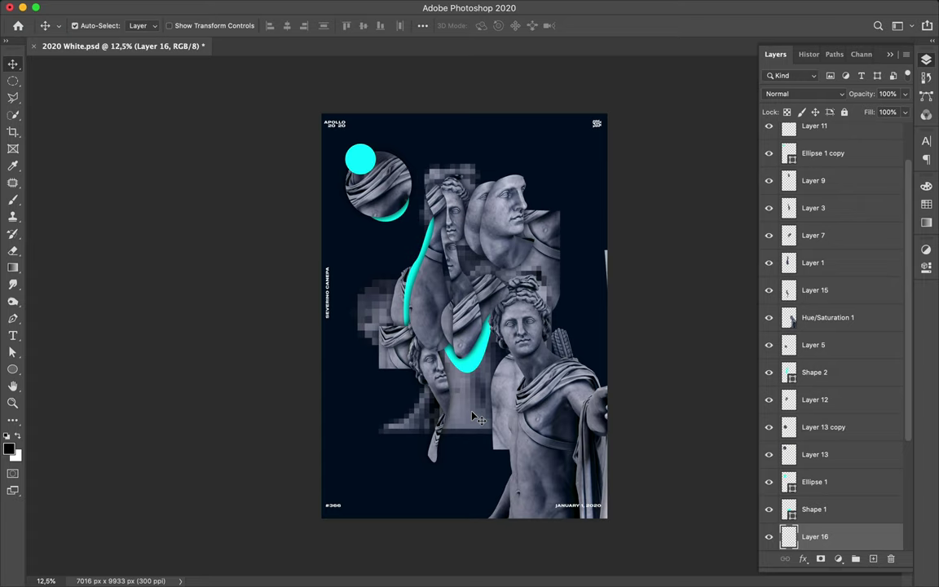
key(ctrl+bracketleft)
drag(504, 416, 489, 408)
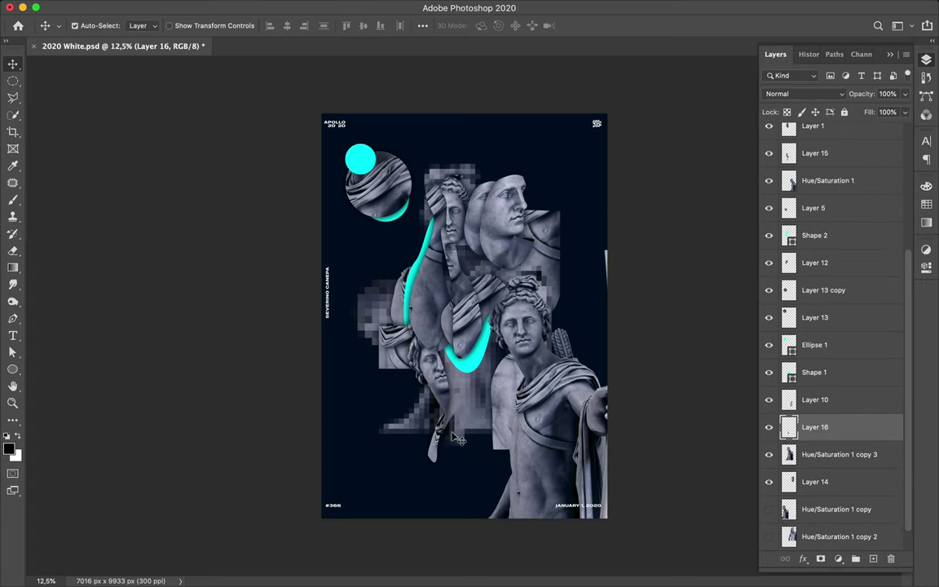
scroll(881, 310, up, 3)
click(820, 254)
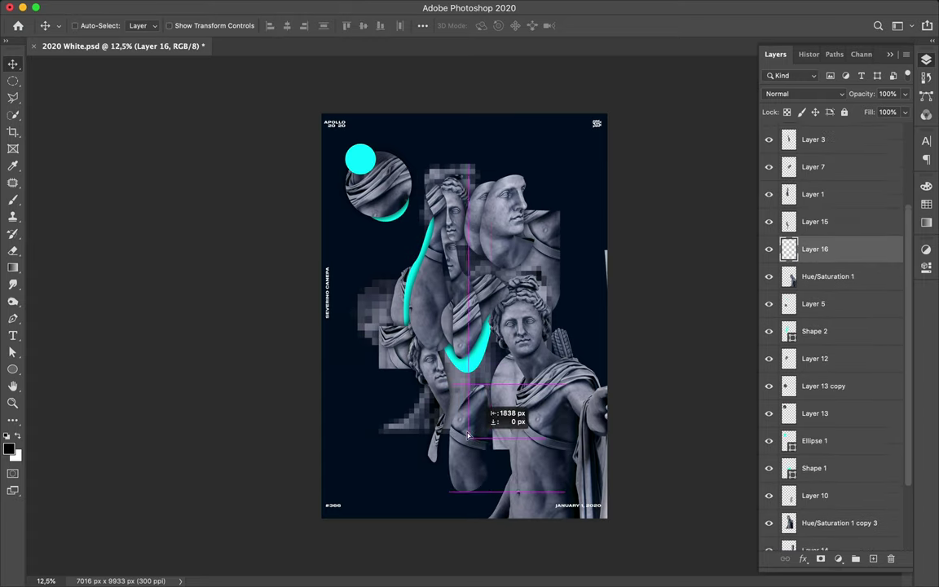
Step: Paint the chest-piece shape on Layer 17, deselect, and apply an 82.5-pixel Gaussian Blur
key(b)
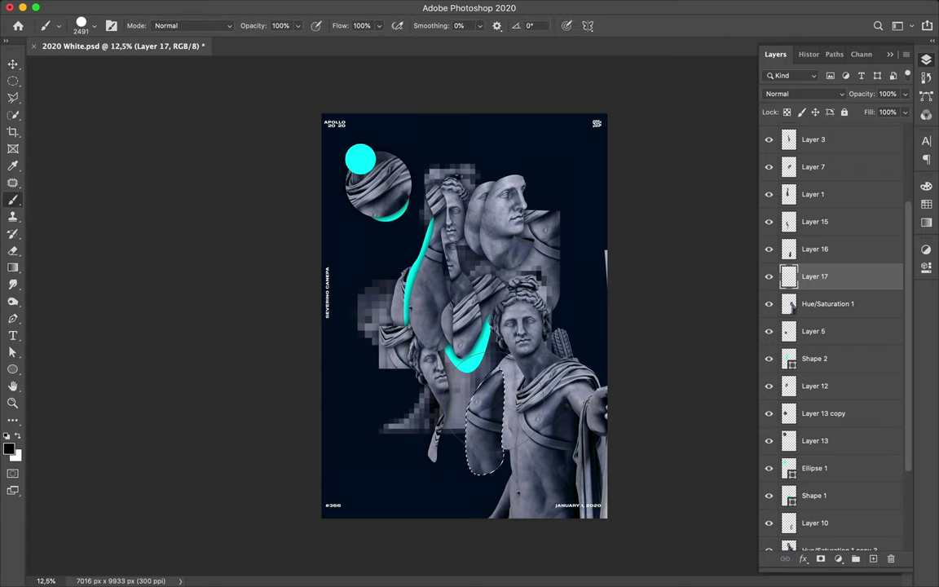
key(m)
key(ctrl+d)
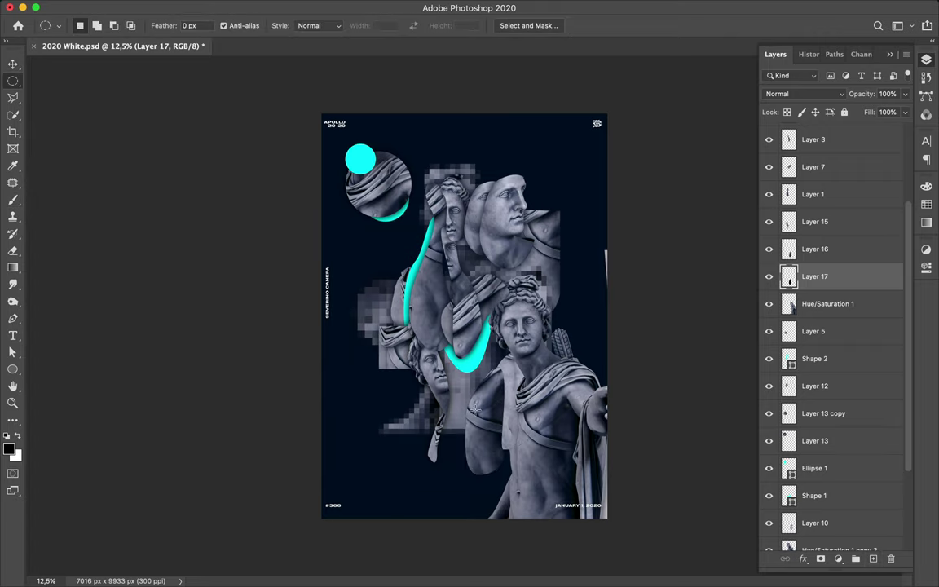
key(v)
click(305, 7)
mouse_move(311, 163)
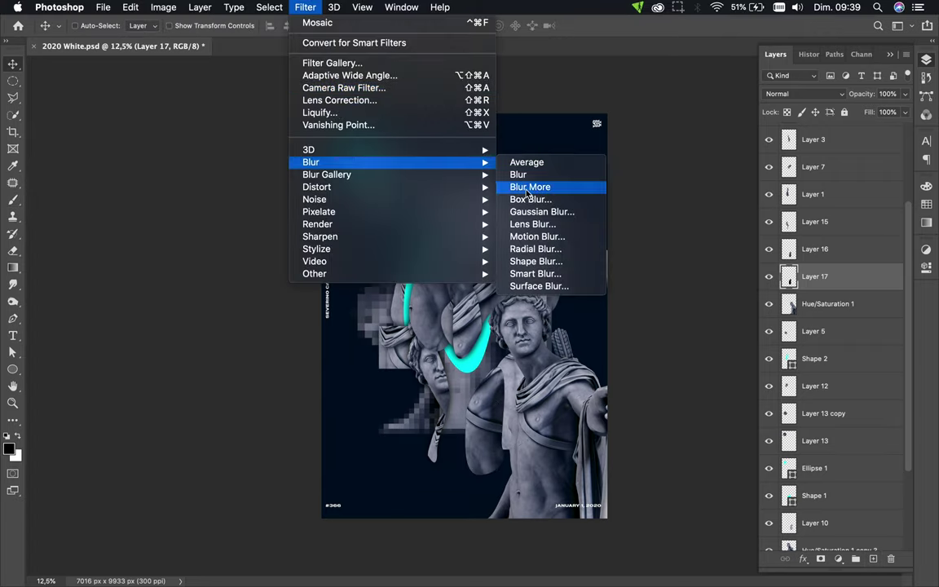
click(543, 211)
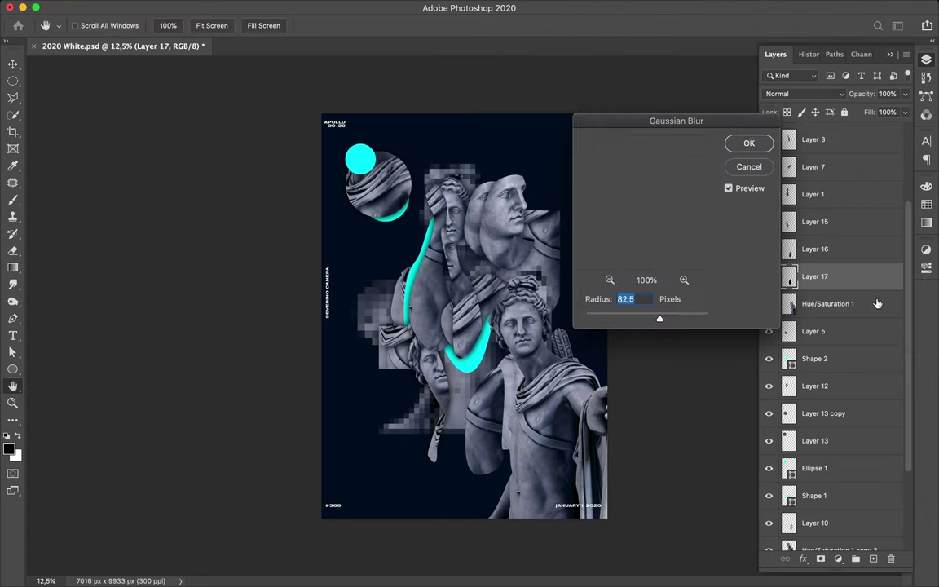
key(Return)
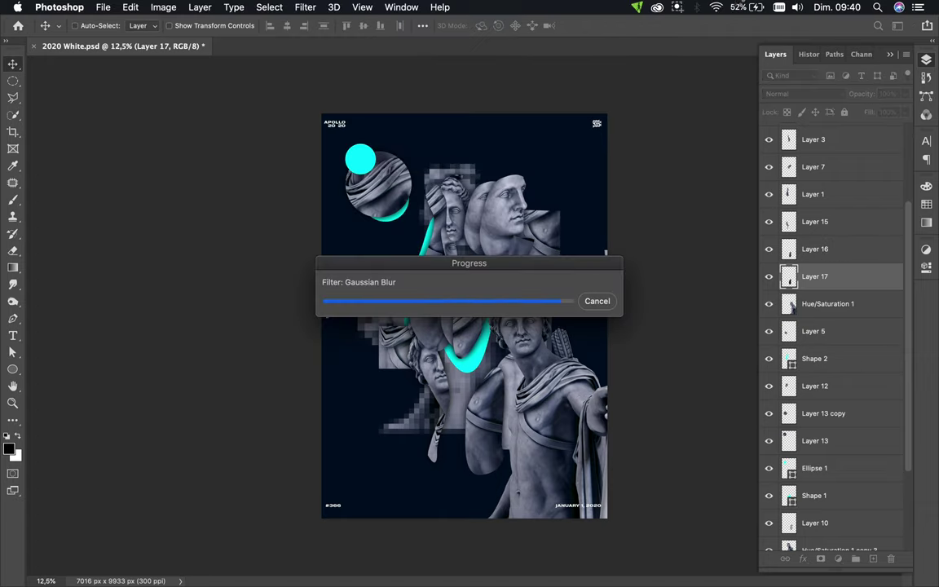
Step: Merge the blurred shading into Layer 16 and shift Layers 16–14 down and right
shift+click(815, 248)
key(ctrl+e)
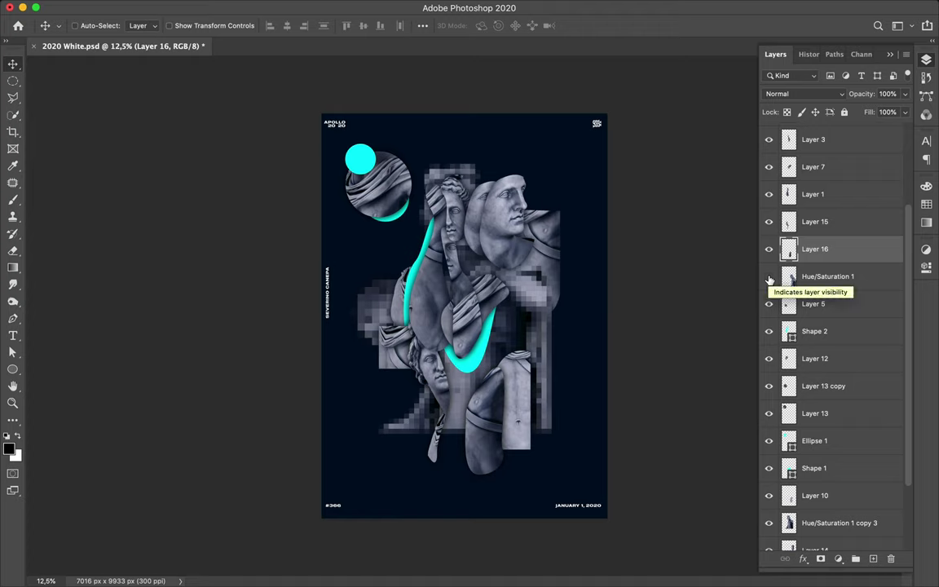
scroll(771, 279, down, 3)
shift+click(816, 454)
drag(490, 311, 516, 347)
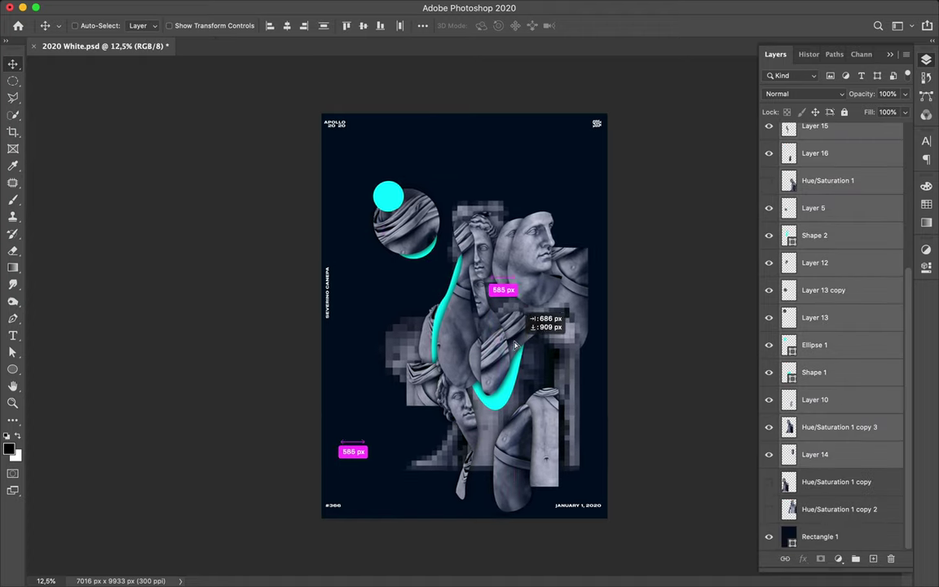
Step: Shift the Shape 2 through Ellipse 1 layers up-left, save the PSD, and move a statue left
ctrl+click(432, 260)
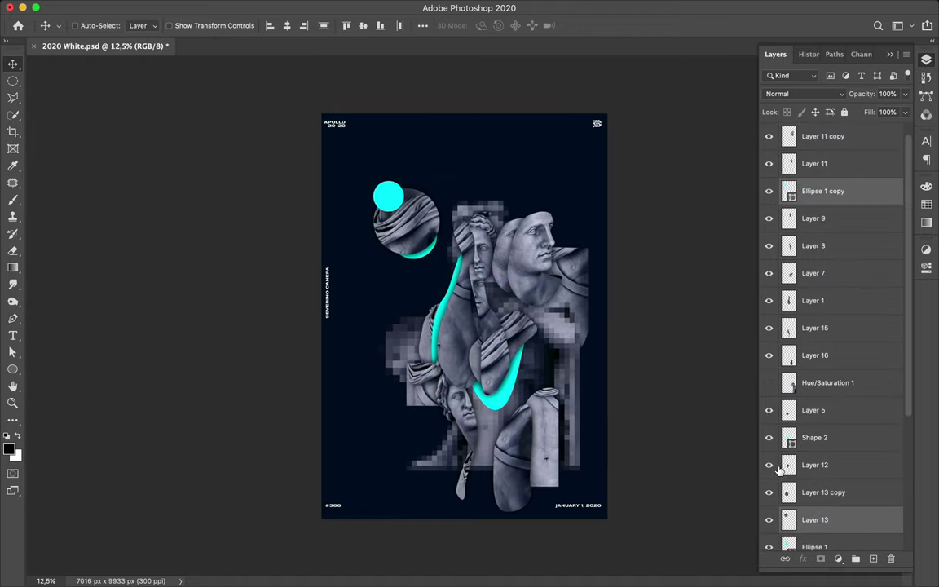
scroll(779, 469, down, 2)
ctrl+click(815, 382)
ctrl+click(815, 492)
right_click(858, 404)
key(Escape)
mouse_move(484, 190)
mouse_down()
mouse_move(454, 163)
mouse_move(484, 191)
mouse_up()
key(ctrl+s)
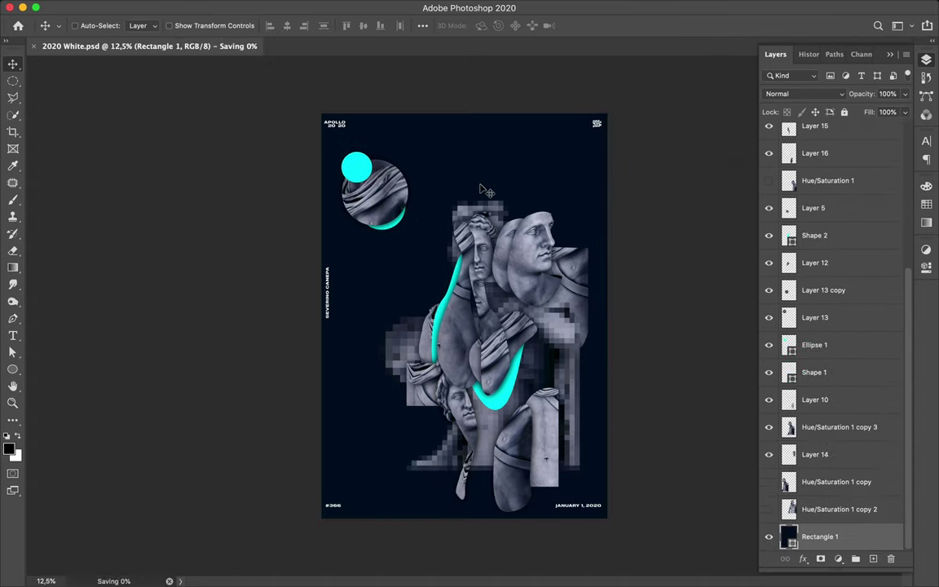
drag(557, 312, 448, 269)
key(p)
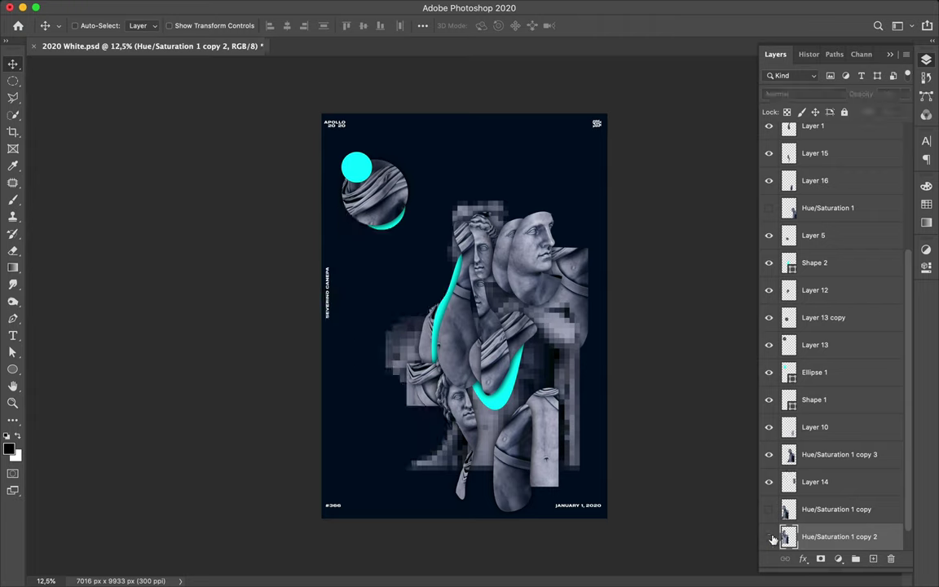
Step: Make a thin rectangular strip on a new layer and rotate it into a diagonal line
key(m)
right_click(12, 81)
click(81, 93)
drag(320, 188, 330, 420)
key(ctrl+shift+n)
key(v)
key(ctrl+t)
key(Return)
mouse_move(445, 358)
mouse_down()
mouse_move(352, 248)
mouse_move(391, 196)
mouse_up()
mouse_move(815, 536)
mouse_down()
mouse_move(836, 253)
mouse_move(824, 221)
mouse_up()
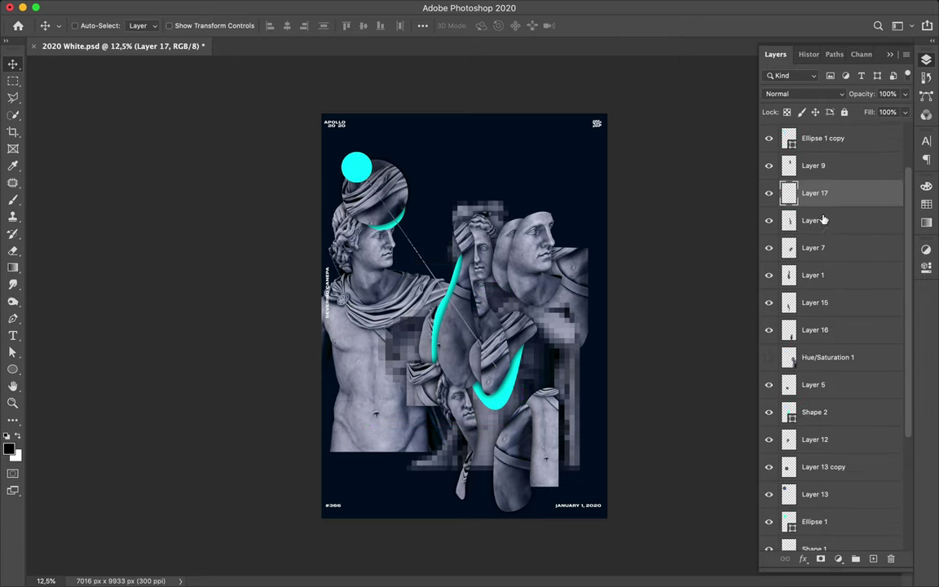
Step: Move Layer 17 below Layer 15, nudge the diagonal line, and discard an empty Layer 18
drag(824, 220, 820, 303)
drag(367, 225, 426, 267)
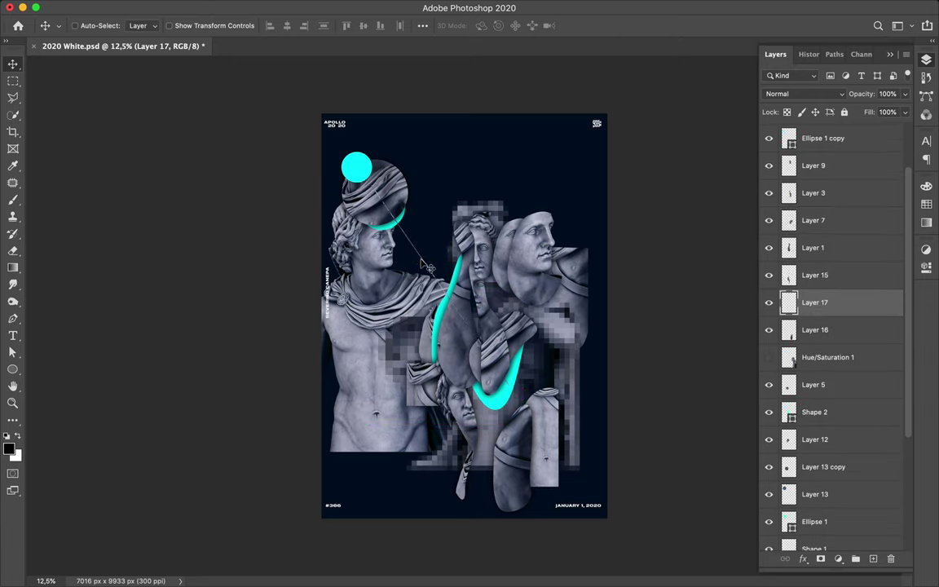
click(815, 330)
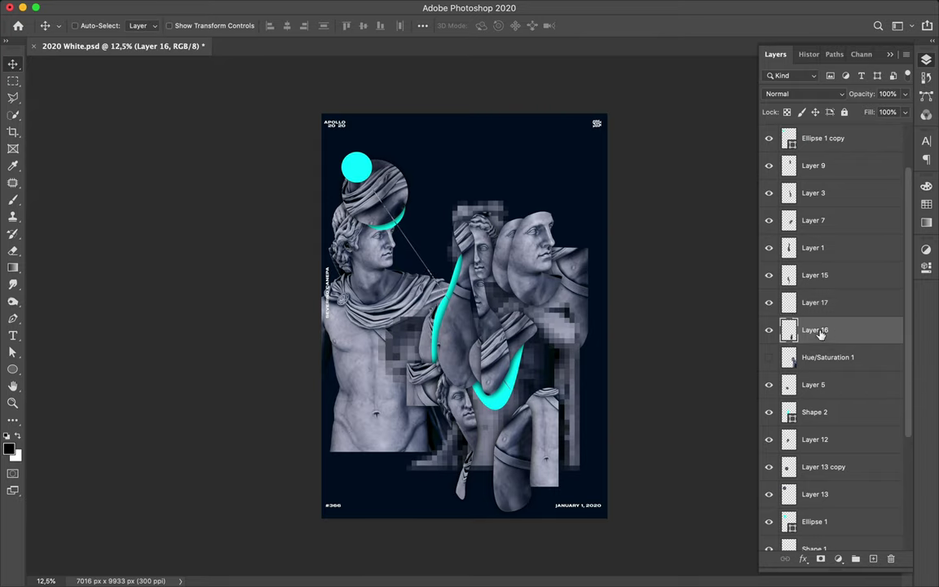
key(ctrl+shift+alt+n)
key(b)
key(m)
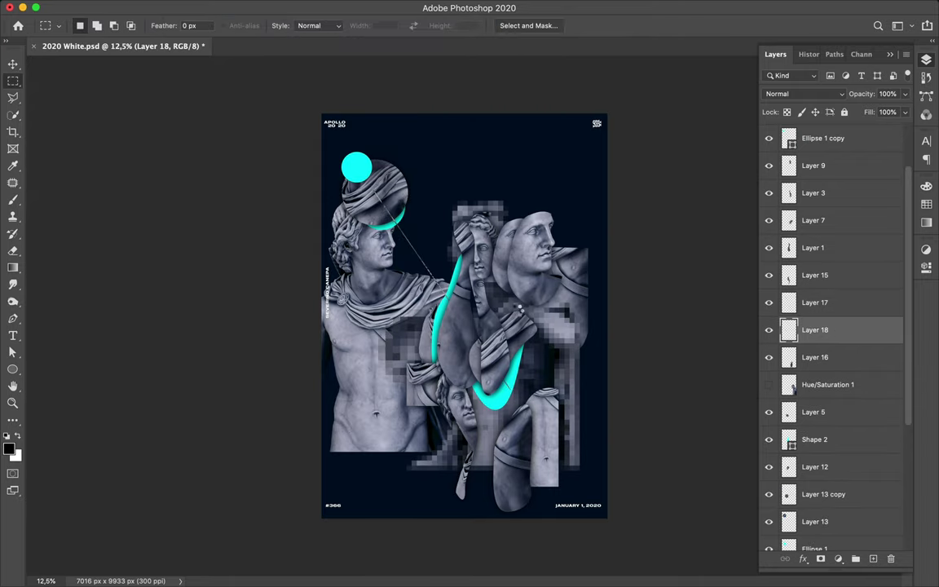
key(v)
click(304, 7)
key(Escape)
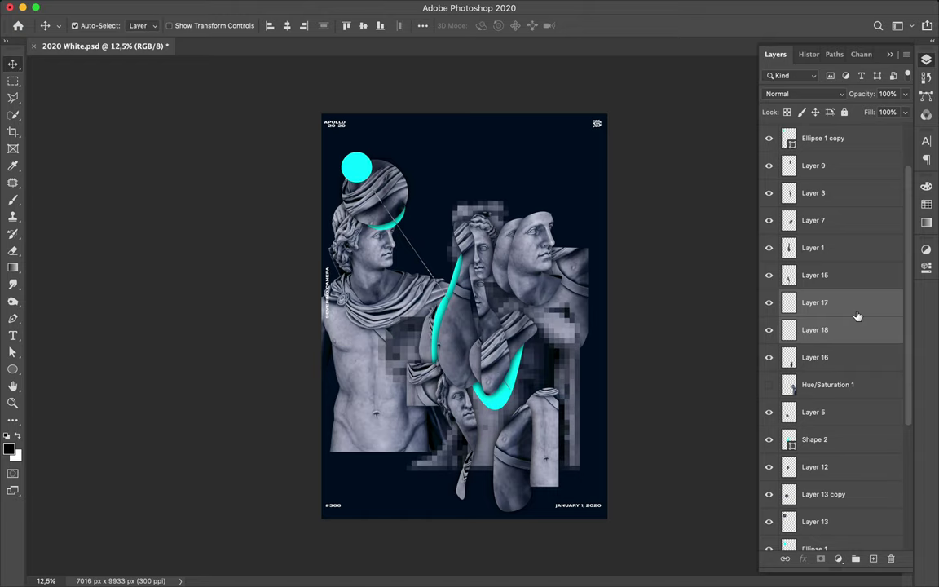
key(Delete)
Step: Cut a piece of the Hue/Saturation 1 copy 2 statue onto Layer 18 and move it up-right
ctrl+click(388, 302)
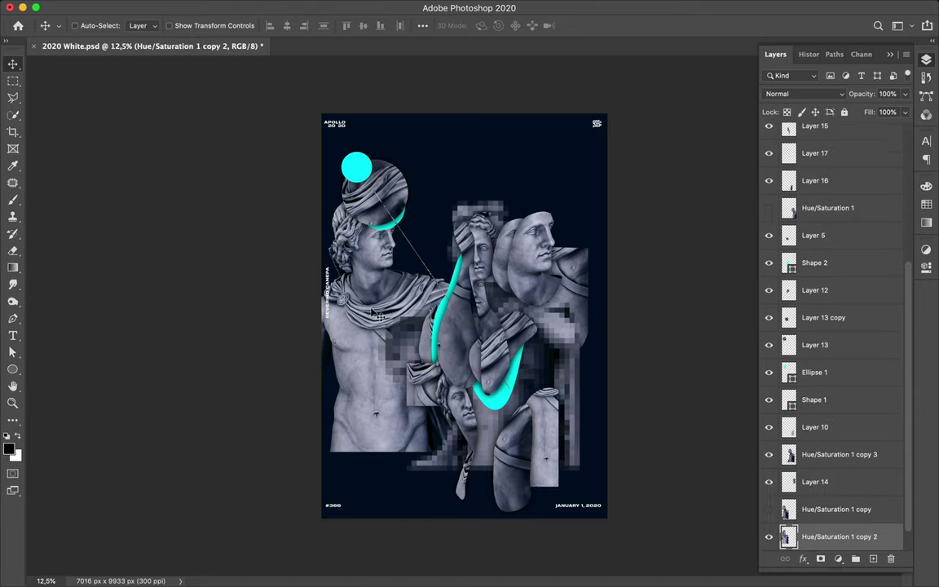
key(p)
key(ctrl+Return)
key(ctrl+j)
key(v)
drag(359, 291, 524, 205)
Step: Discard an empty Layer 19, clear the selection, and push the left statue down-left off the poster
ctrl+click(788, 536)
ctrl+click(873, 559)
key(b)
key(m)
key(Delete)
key(v)
drag(350, 276, 321, 394)
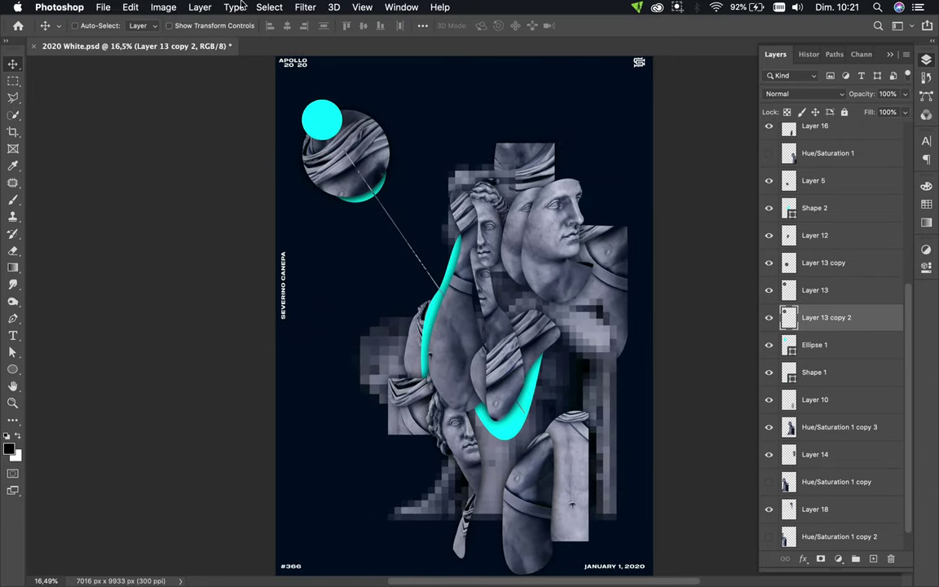
Step: Shift the statue-filled circle left, add a layer below Hue/Saturation 1, and show the left standing statue
click(305, 7)
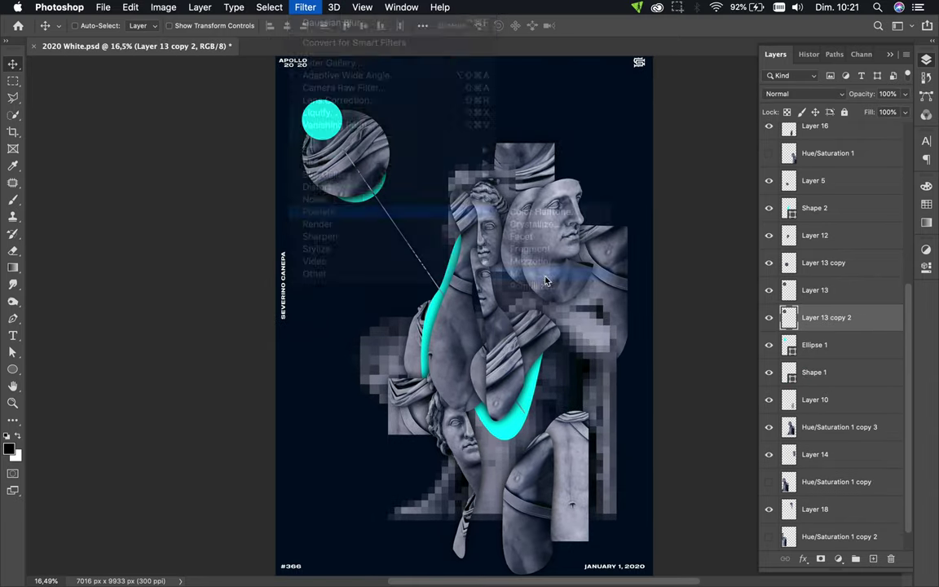
drag(409, 147, 382, 155)
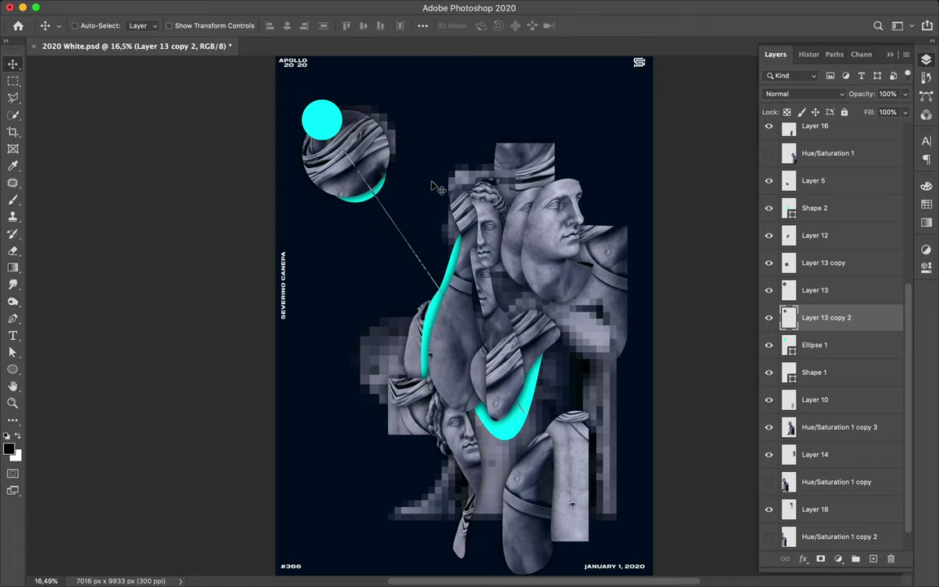
key(ctrl+shift+alt+n)
drag(876, 128, 833, 183)
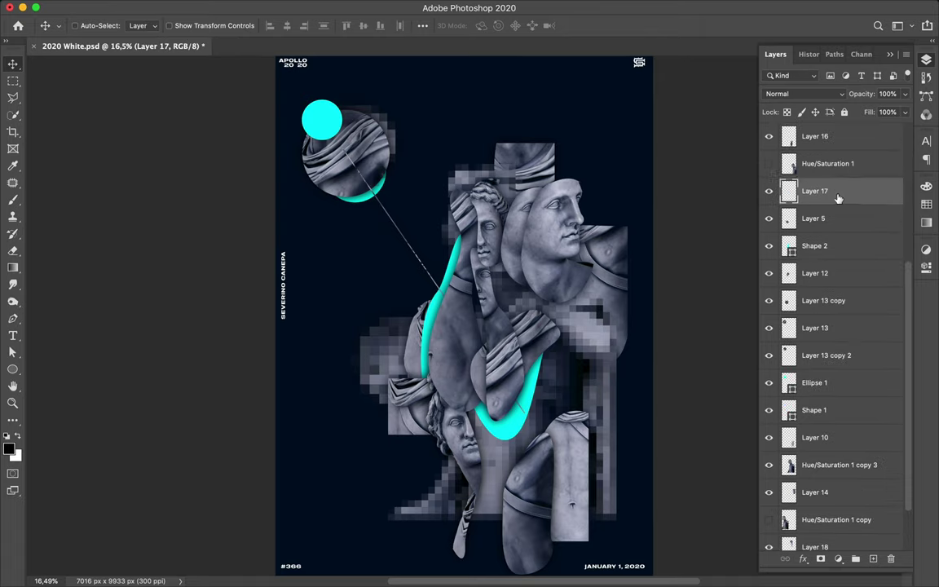
key(e)
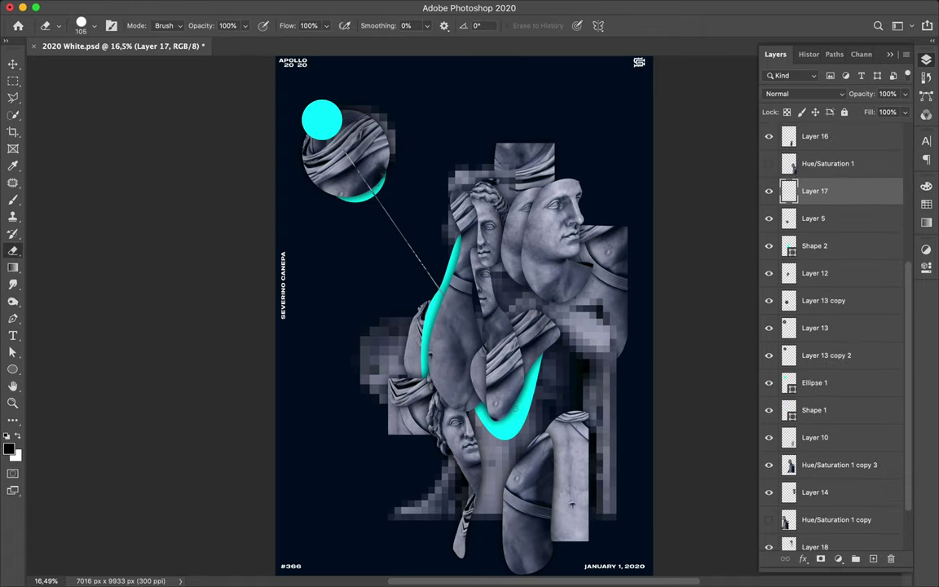
key(v)
click(816, 437)
scroll(783, 467, down, 1)
click(769, 467)
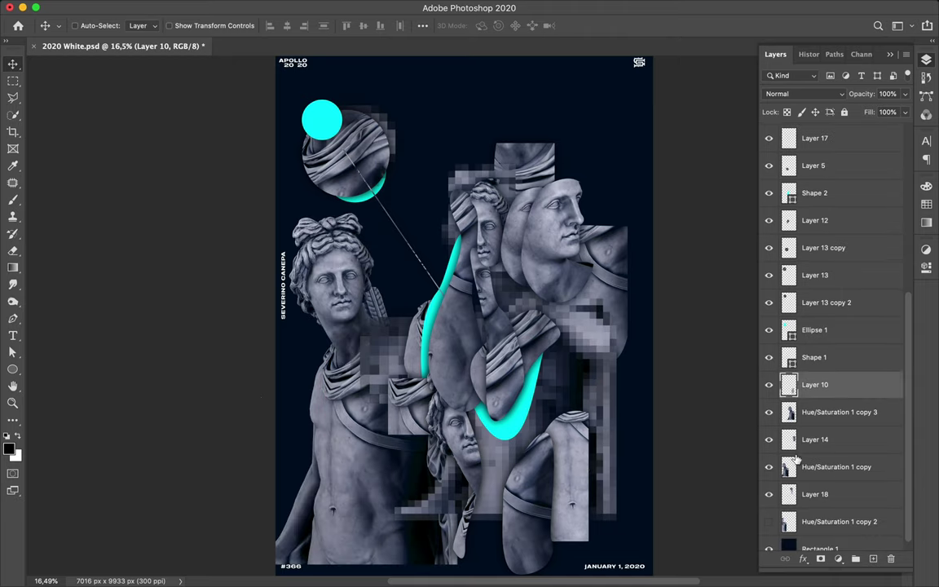
Step: Copy a pen-selected chest piece of the Hue/Saturation 1 copy 3 statue to a new layer
key(p)
key(ctrl+Return)
click(831, 412)
scroll(807, 271, up, 3)
scroll(807, 272, down, 4)
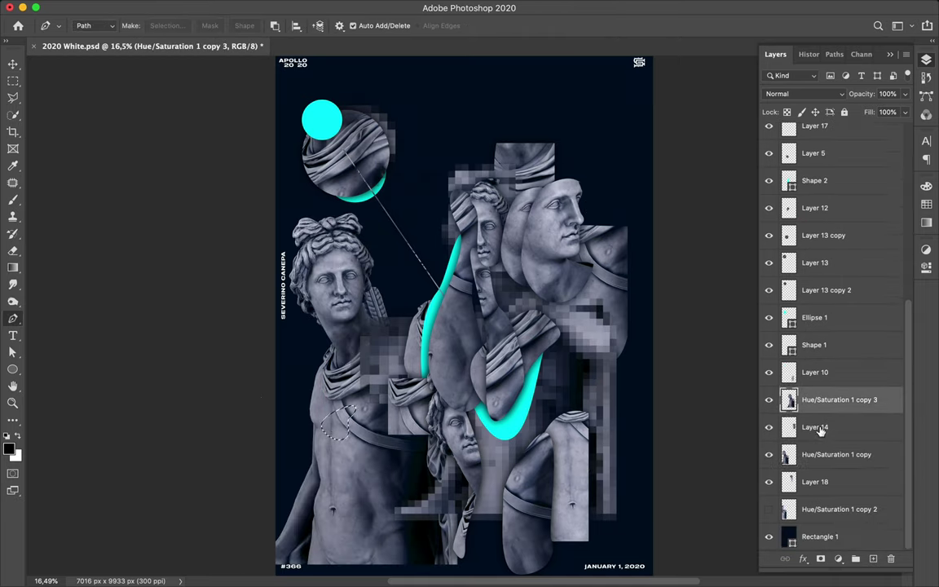
key(ctrl+j)
Step: Move the copied chest piece down beside the cyan curve
key(v)
key(ctrl+t)
key(Return)
drag(408, 269, 412, 318)
key(ctrl+t)
key(Return)
Step: Hide the standing statue, nudge the small fragment up and left, then show the statue again
click(837, 482)
click(769, 482)
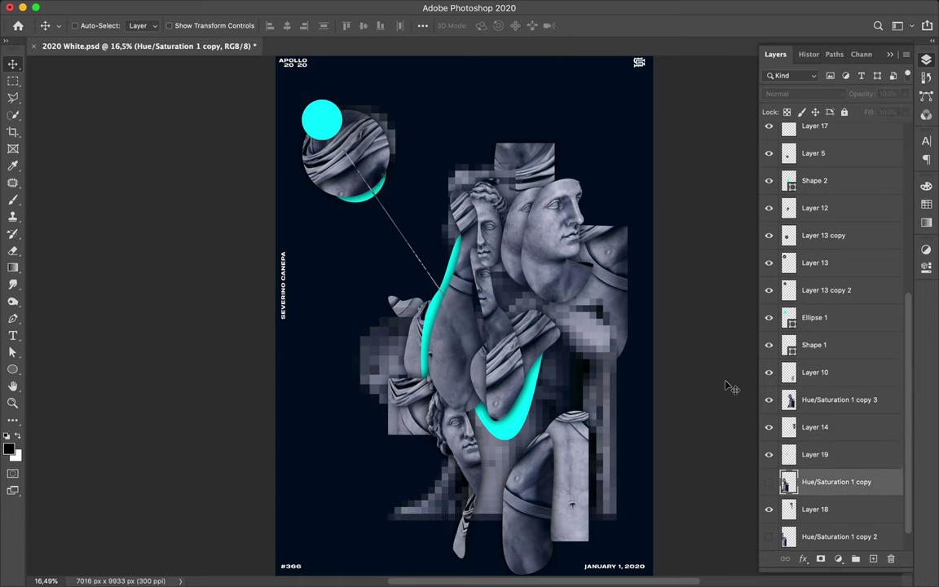
click(400, 306)
key(Return)
drag(406, 310, 398, 299)
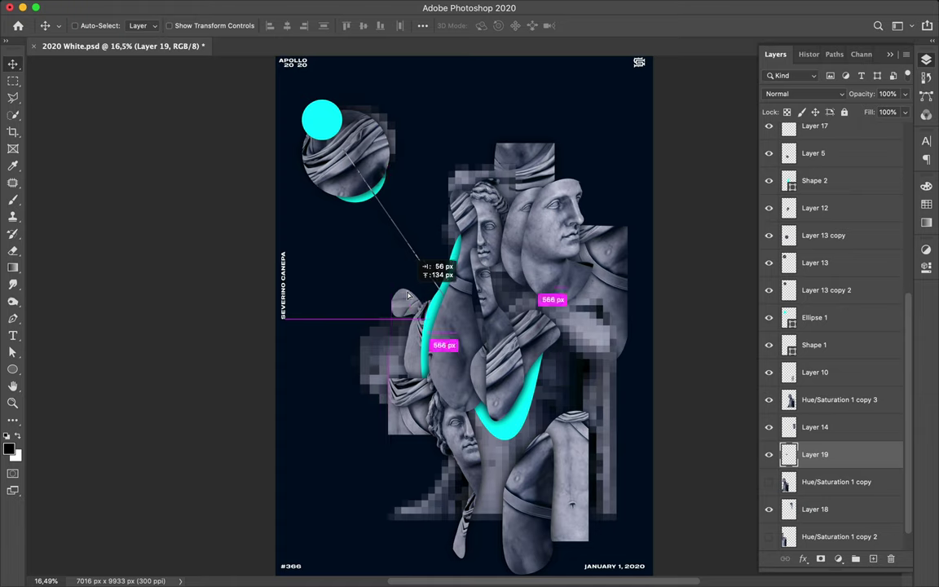
scroll(548, 317, down, 2)
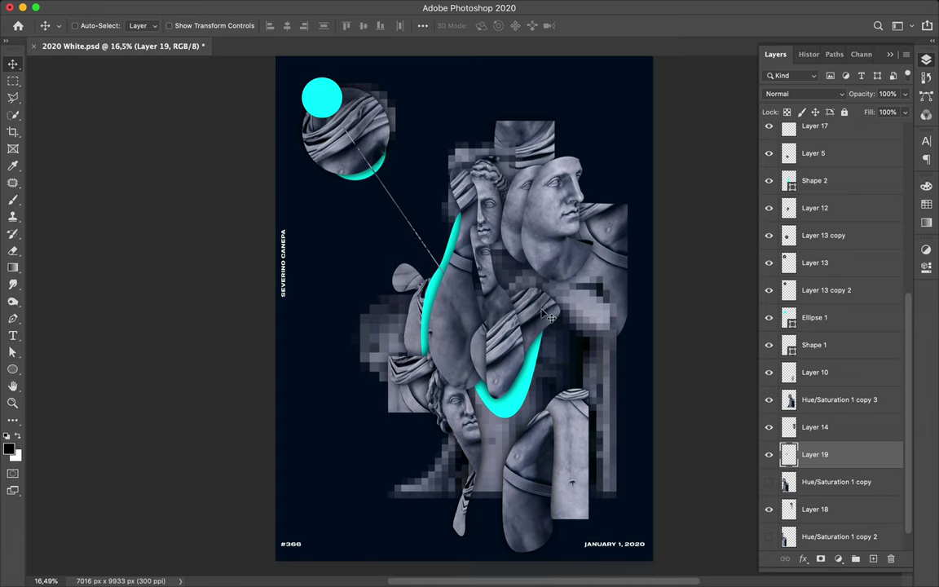
click(769, 482)
click(836, 482)
Step: Copy an elliptical circle of the statue to Layer 20 above Shape 1, placed at lower right
key(m)
drag(338, 313, 381, 364)
key(ctrl+j)
key(v)
drag(815, 453, 815, 306)
mouse_move(368, 343)
mouse_down()
mouse_move(631, 414)
mouse_move(626, 450)
mouse_up()
Step: Add a new empty layer above Shape 1 and apply a Gaussian Blur
click(815, 345)
key(ctrl+shift+alt+n)
key(b)
key(m)
click(362, 6)
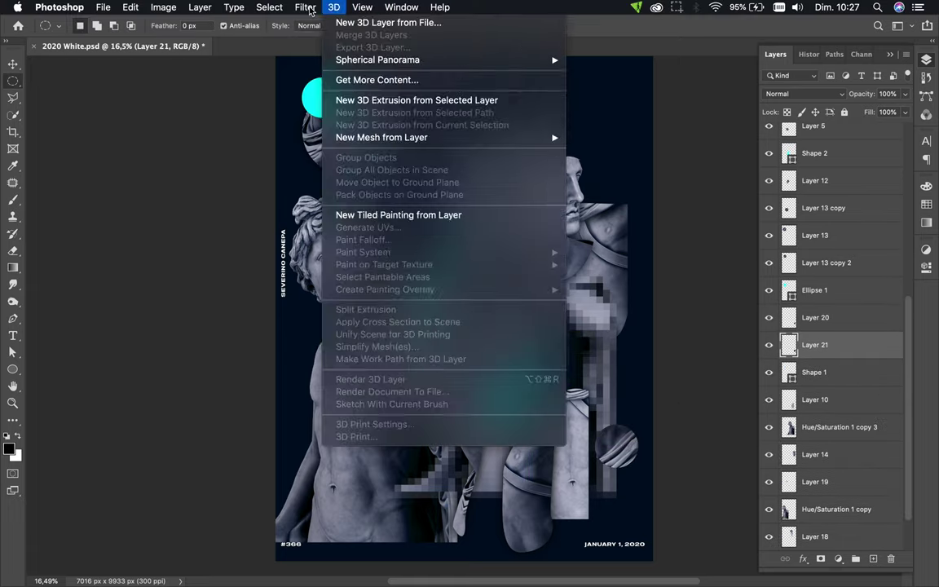
click(333, 6)
click(306, 7)
mouse_move(311, 162)
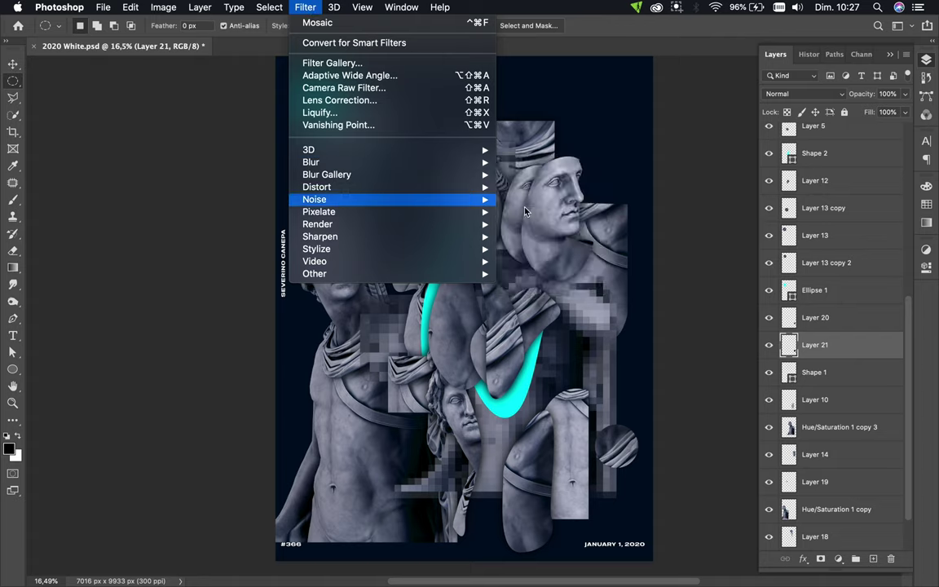
click(533, 212)
key(Return)
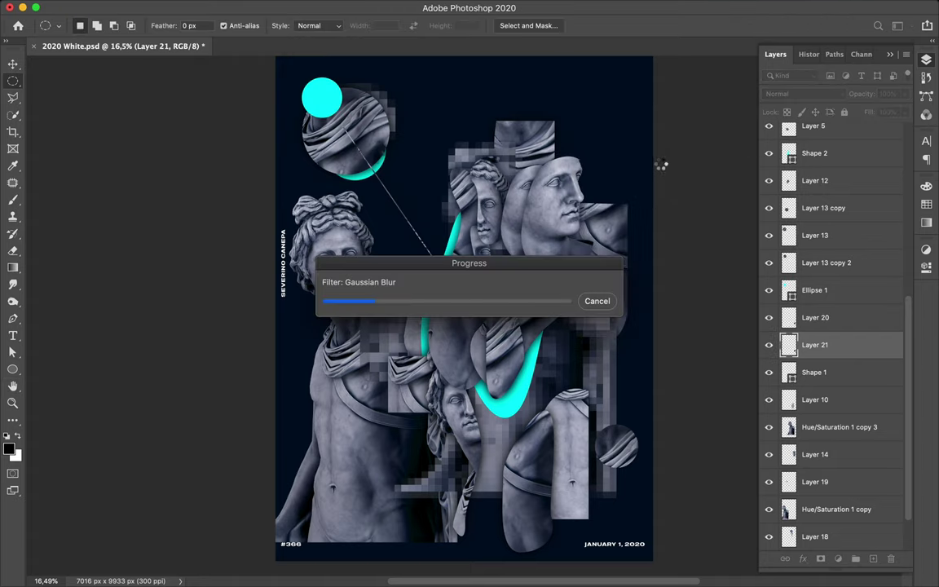
Step: Hide the standing statue and change the poster date text to JUNE 14, 2020
key(v)
click(787, 509)
click(769, 509)
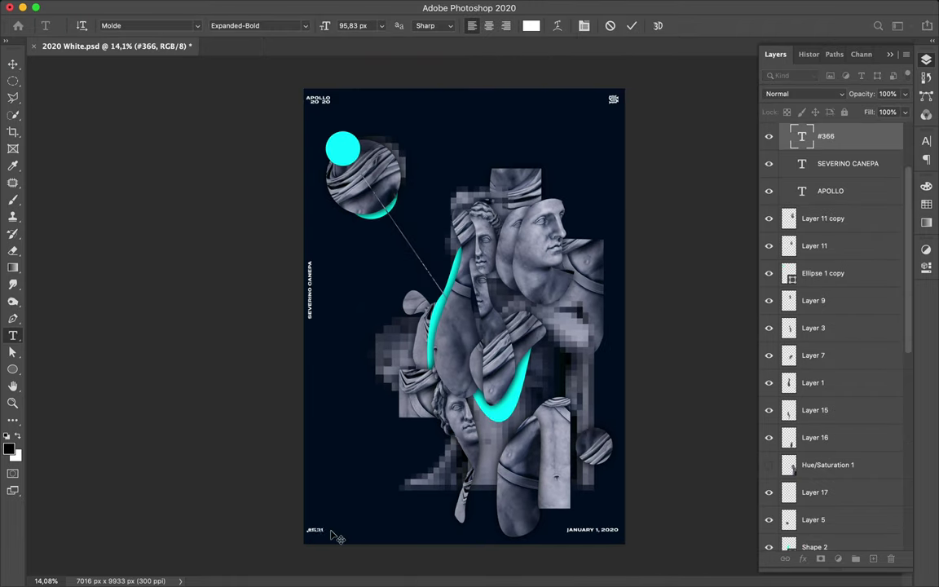
triple_click(581, 529)
text(JUNE, 2020)
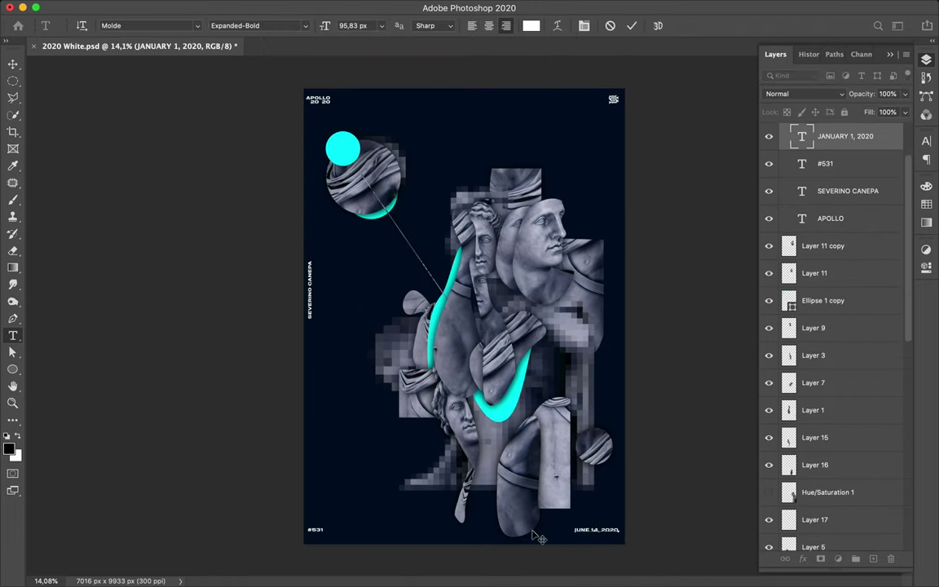
click(632, 25)
click(685, 7)
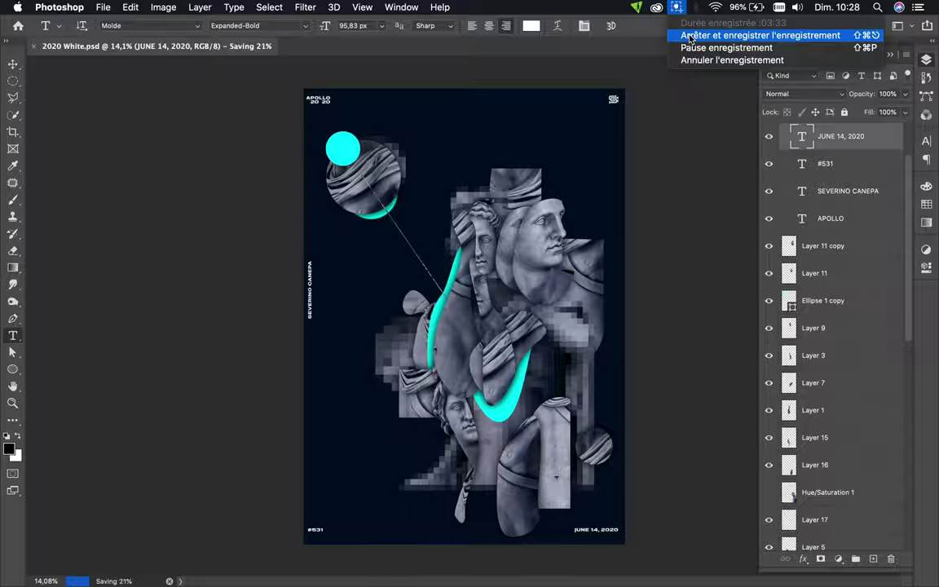
click(774, 33)
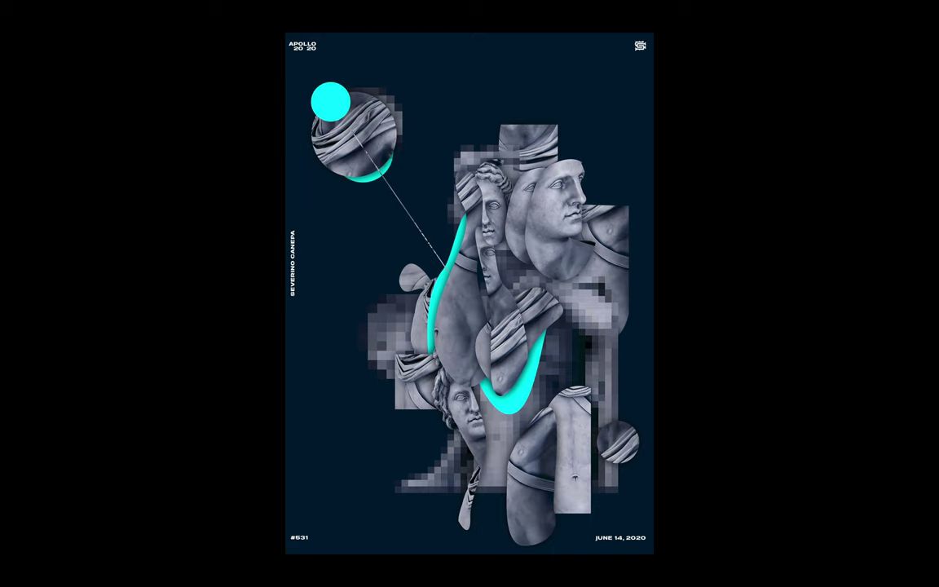